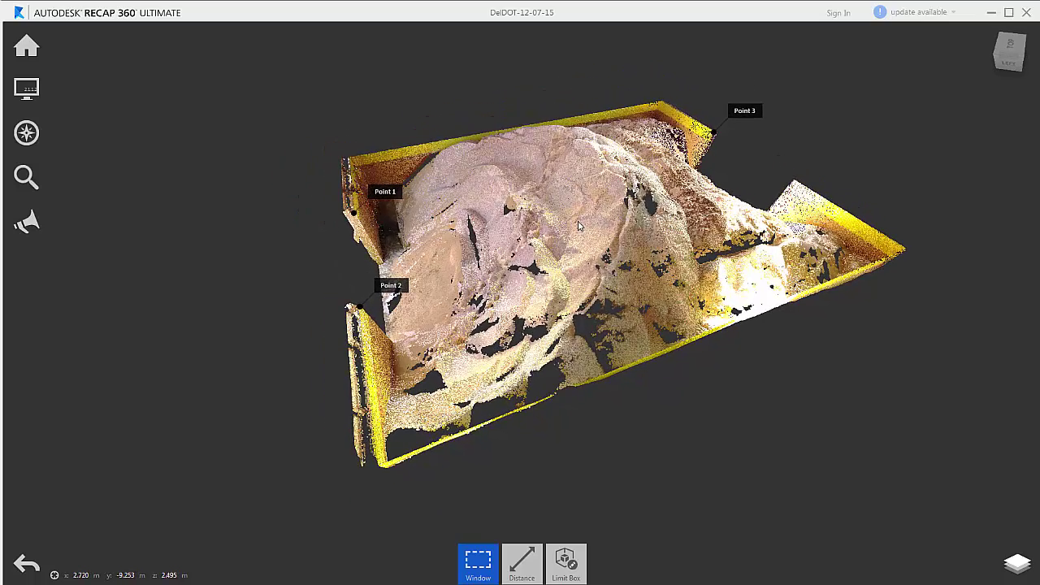
- Orbit, pan and zoom around the salt shed point cloud to read Point 1's position
drag(578, 226, 603, 236)
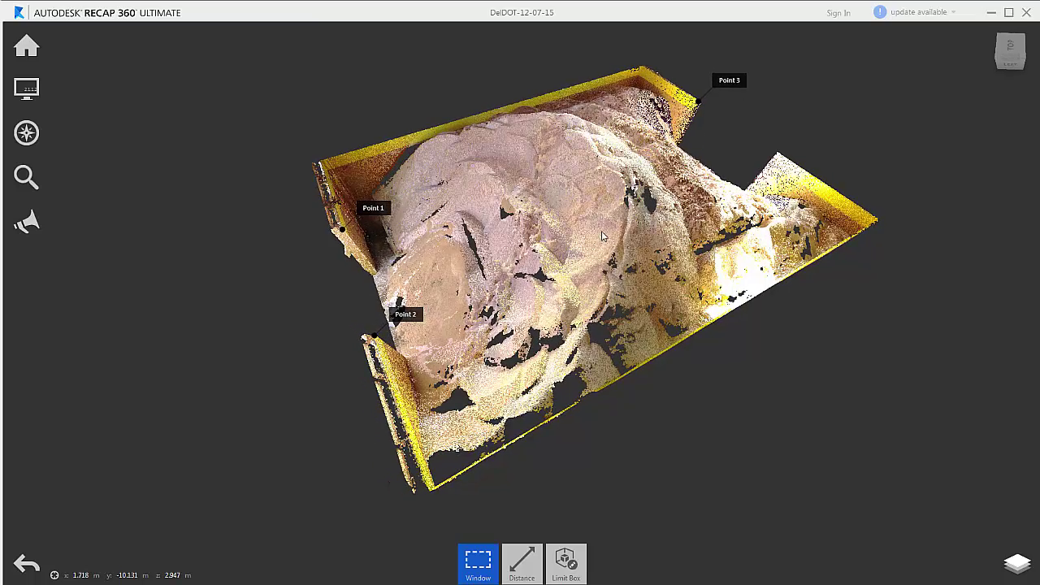
middle_drag(646, 220, 612, 213)
mouse_move(612, 212)
mouse_down()
mouse_move(663, 213)
mouse_move(596, 209)
mouse_up()
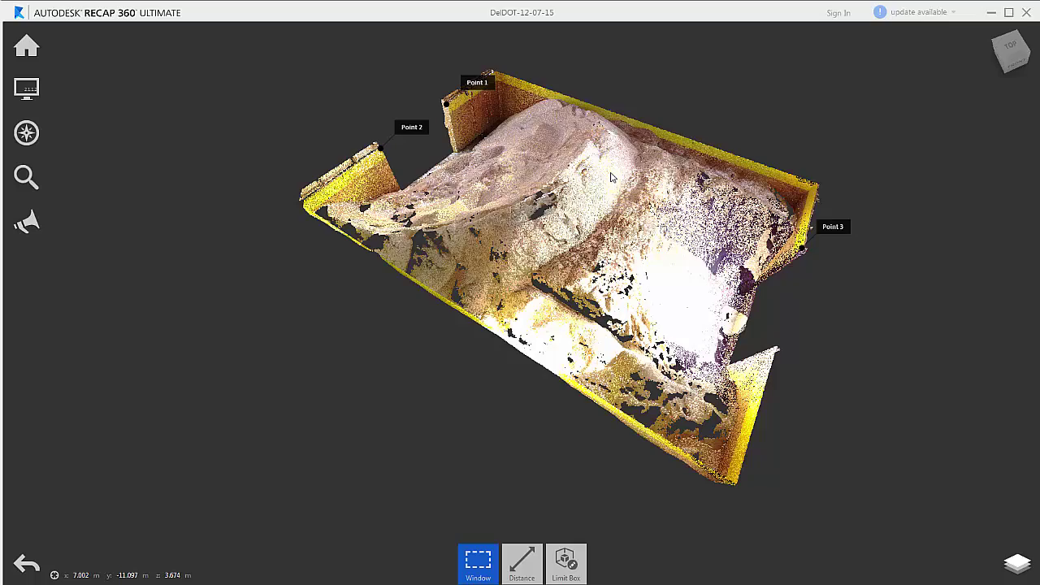
drag(611, 177, 578, 166)
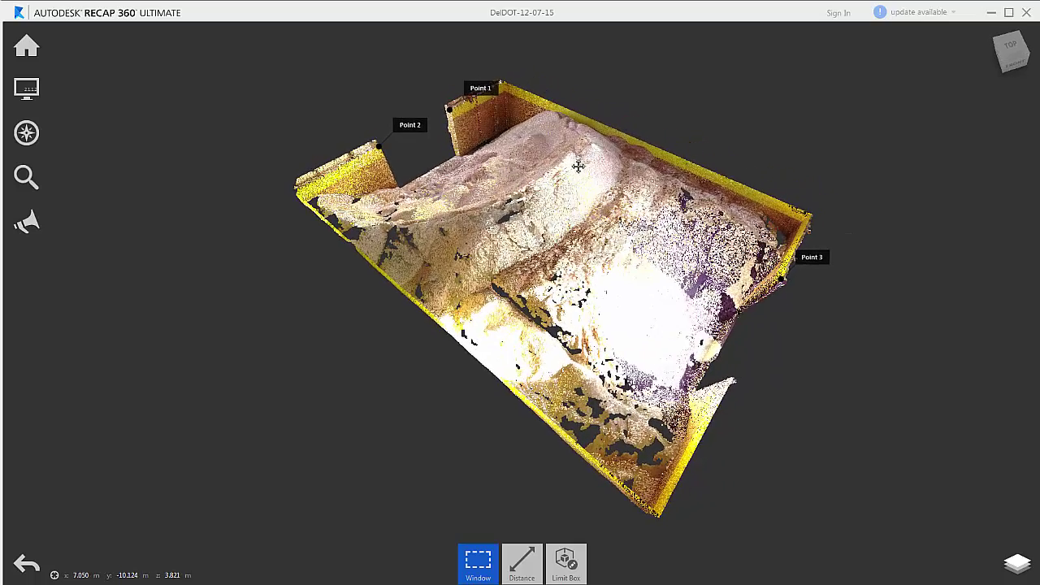
scroll(579, 169, up, 2)
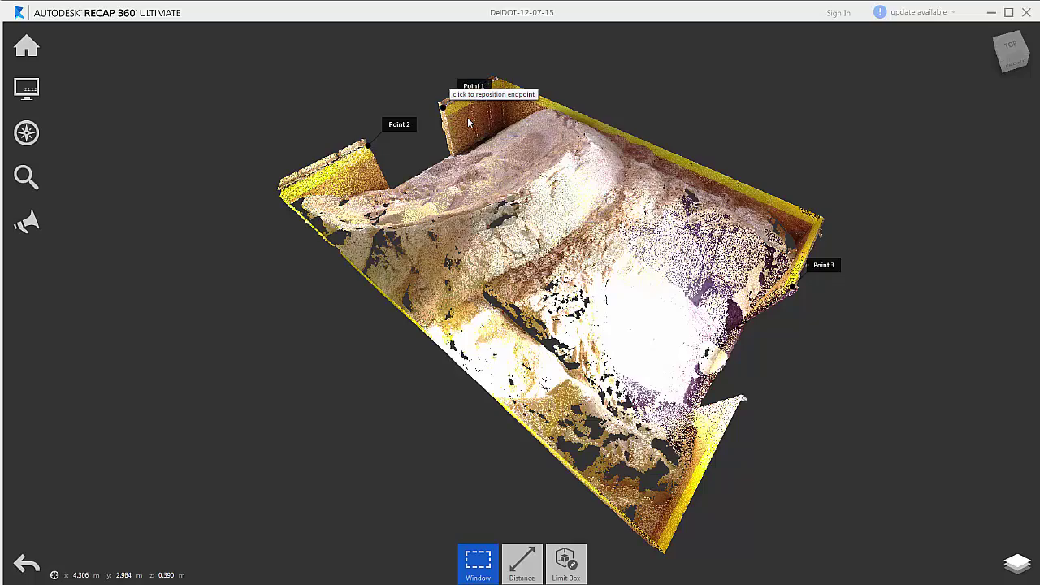
drag(607, 159, 623, 158)
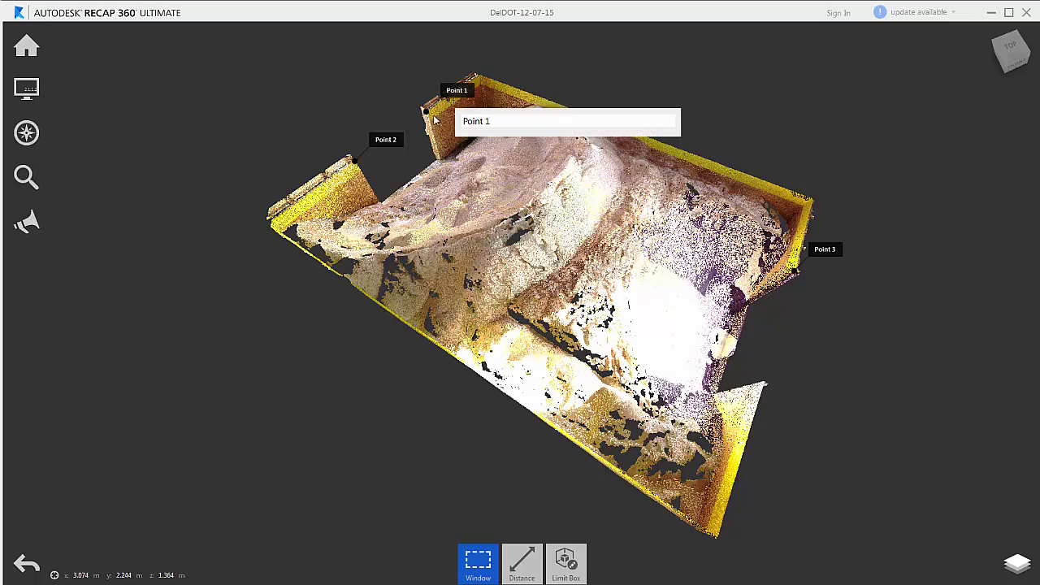
- Orbit and zoom the shed point cloud, setting Point 3 on the shed's right corner
drag(431, 141, 495, 142)
scroll(445, 123, up, 5)
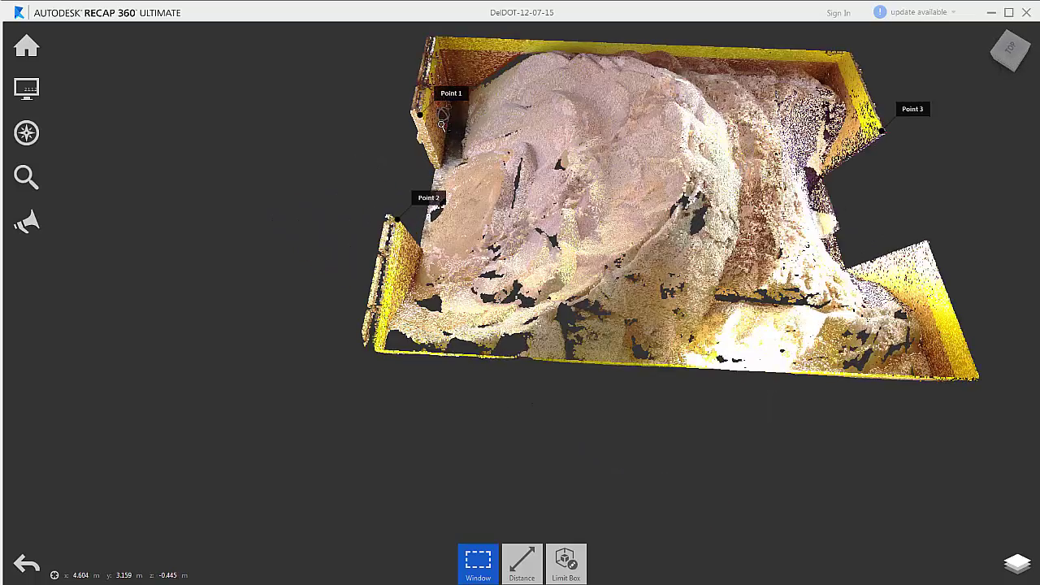
scroll(459, 129, up, 8)
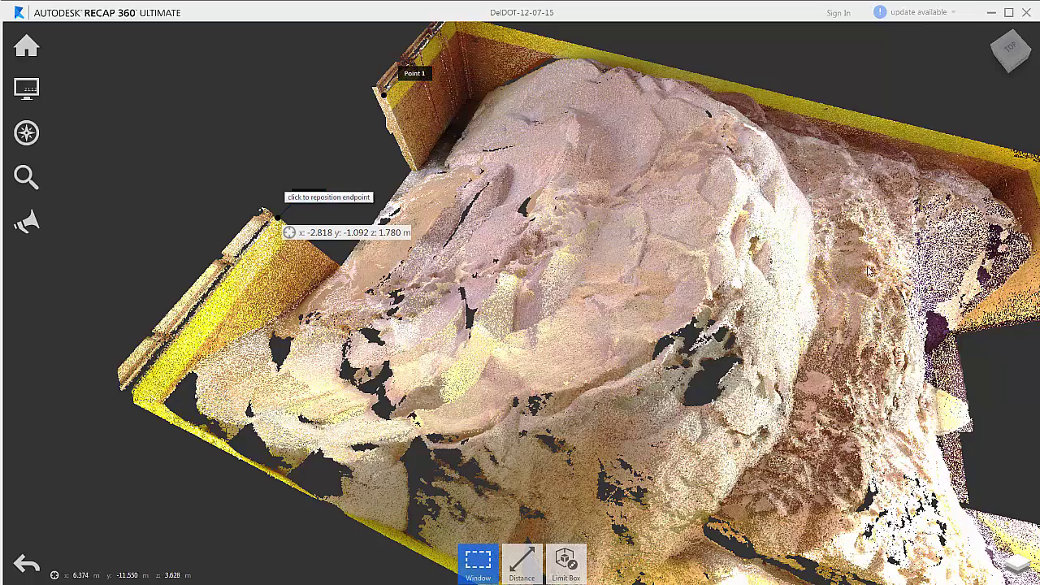
drag(905, 264, 731, 195)
click(959, 253)
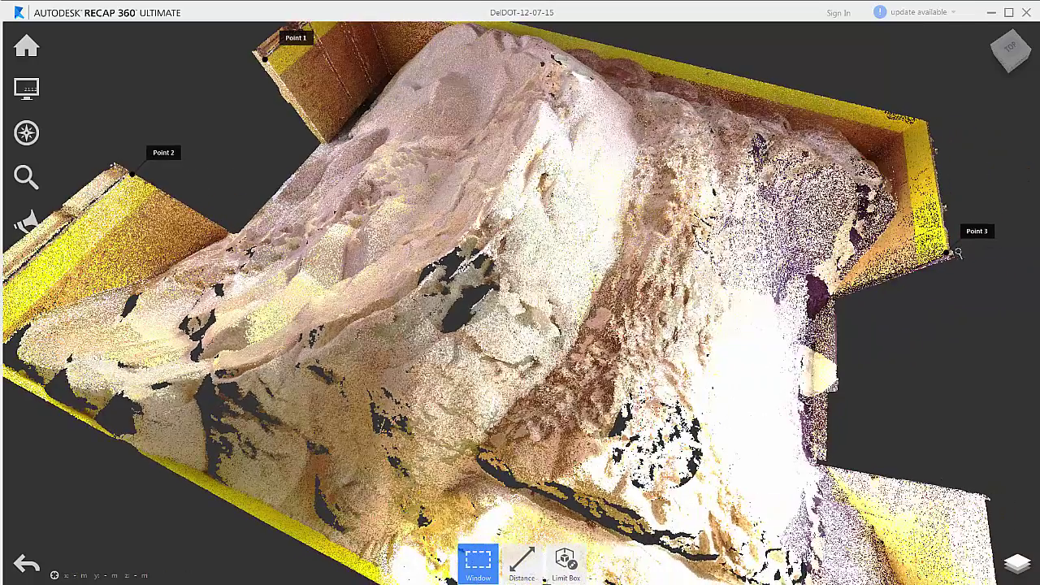
scroll(959, 253, down, 1)
mouse_move(563, 214)
mouse_down()
mouse_move(622, 204)
mouse_move(596, 204)
mouse_move(738, 526)
mouse_up()
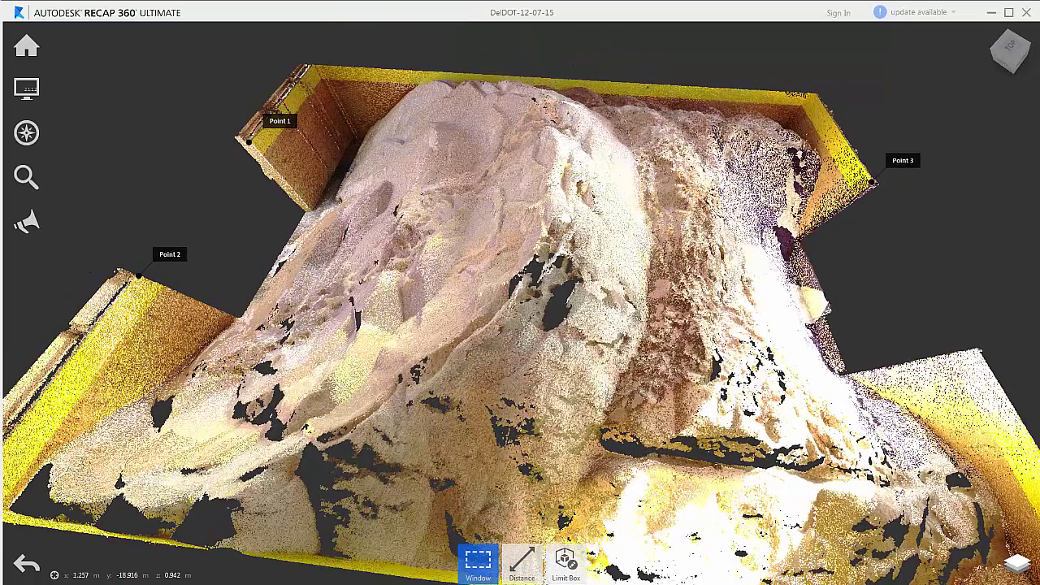
- Check Point 1's value 1.935 in Points.txt, then return to the ReCap 360 gallery
key(alt+Tab)
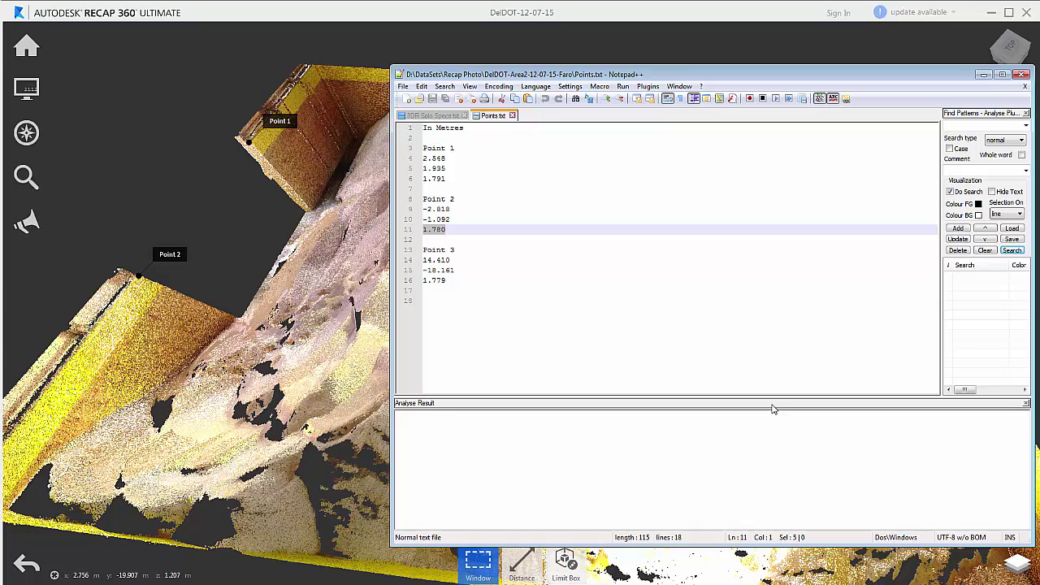
click(457, 165)
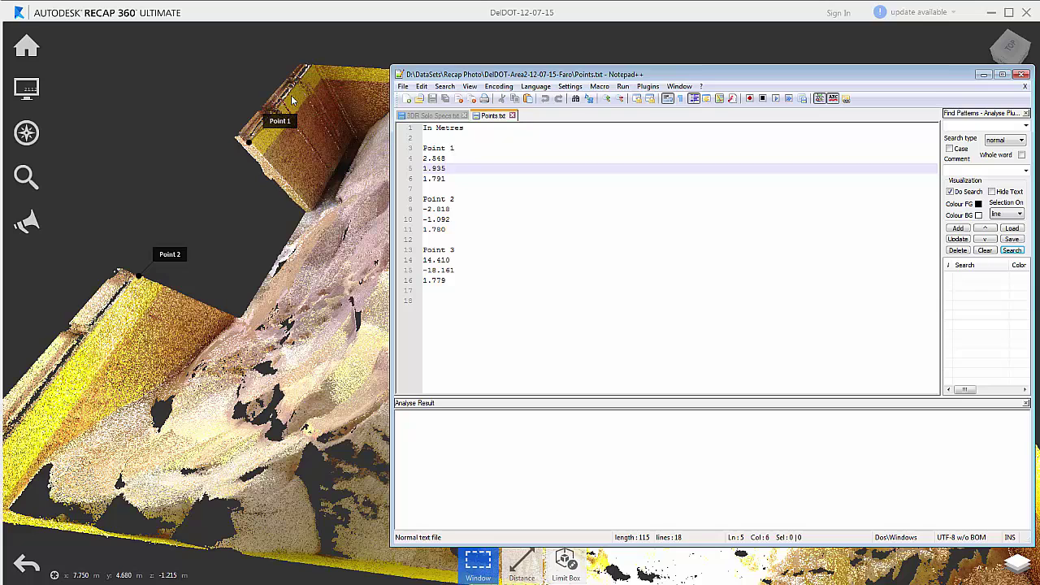
click(236, 93)
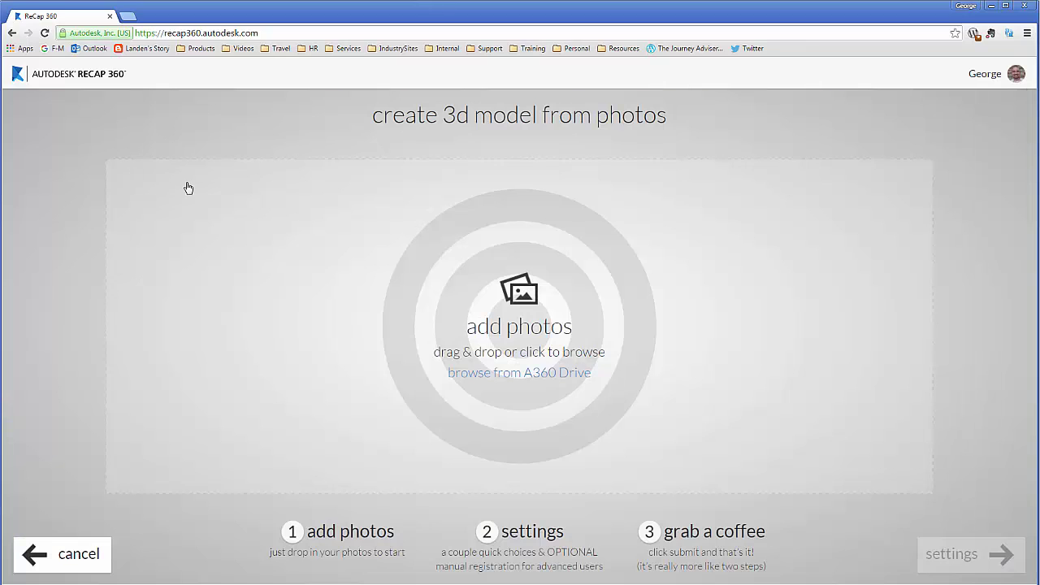
- Browse A360 Drive to the DelDOT-Area2-11-3-15 > images folder
click(565, 389)
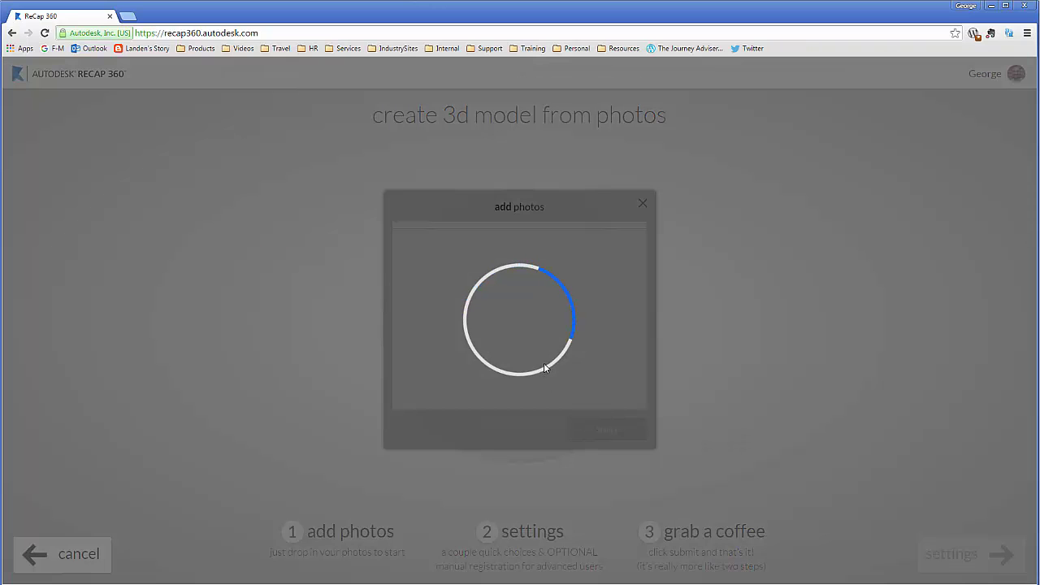
drag(642, 272, 642, 332)
click(468, 365)
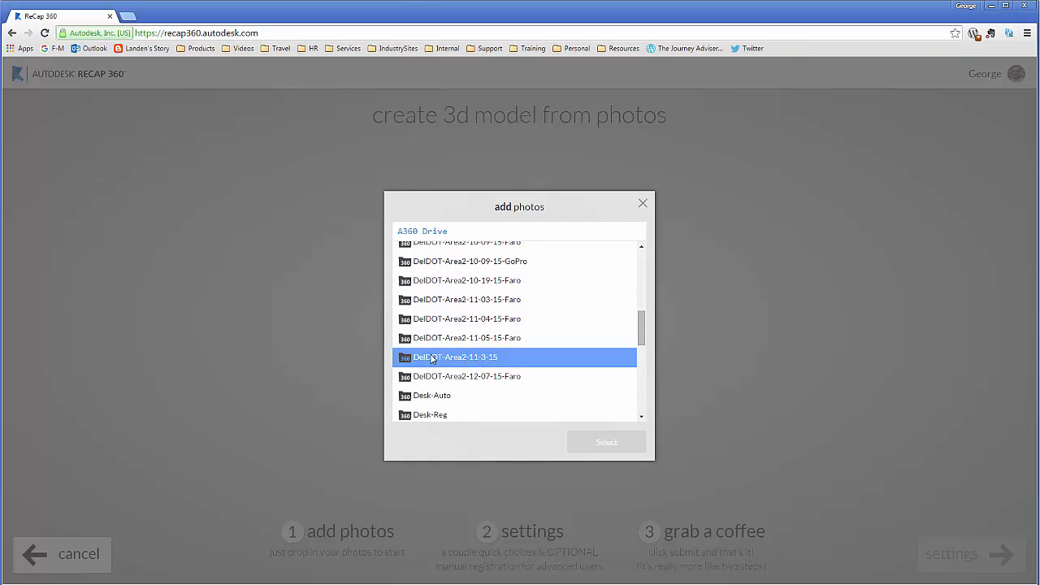
double_click(428, 358)
double_click(433, 251)
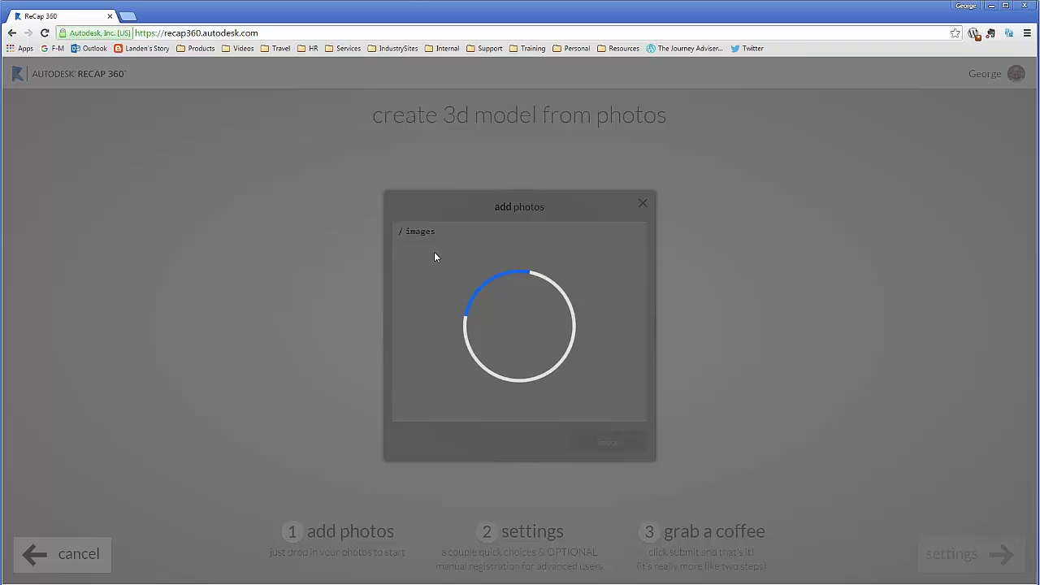
- Select photos defish_G0010173.JPG through defish_G0010500.JPG and confirm them for the project
click(596, 273)
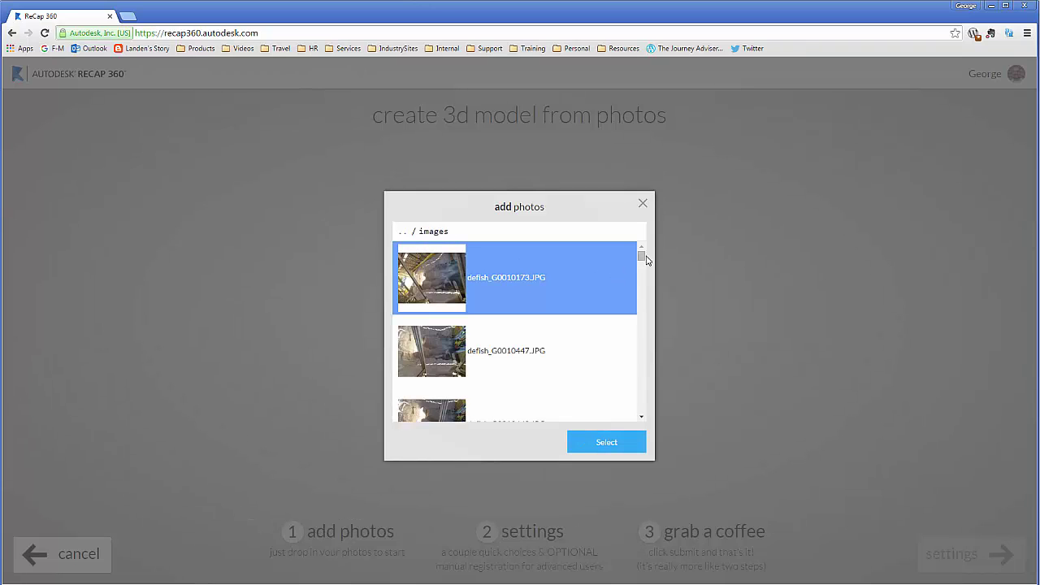
scroll(644, 279, down, 4)
scroll(643, 279, down, 20)
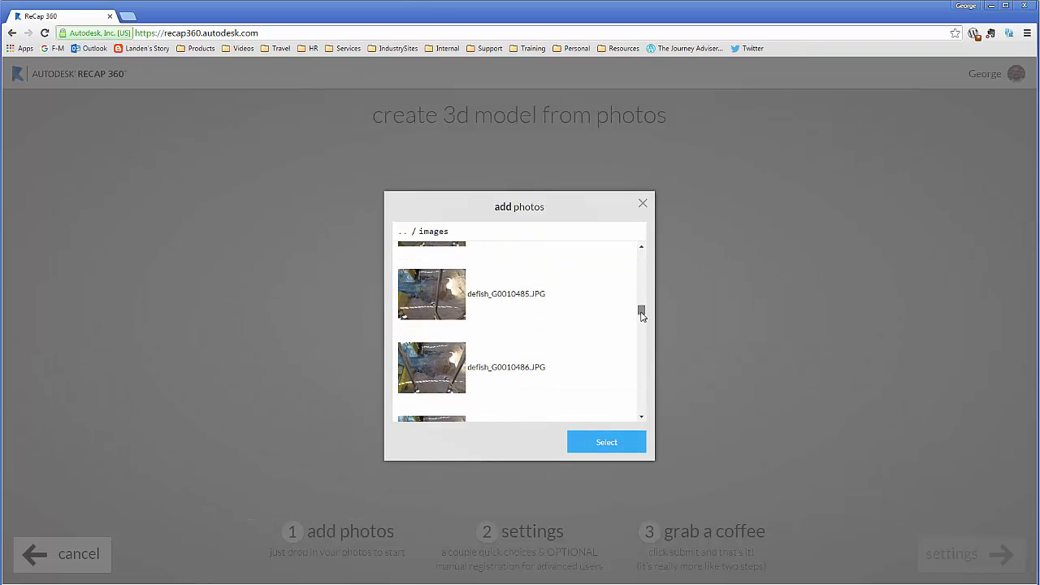
drag(641, 321, 641, 336)
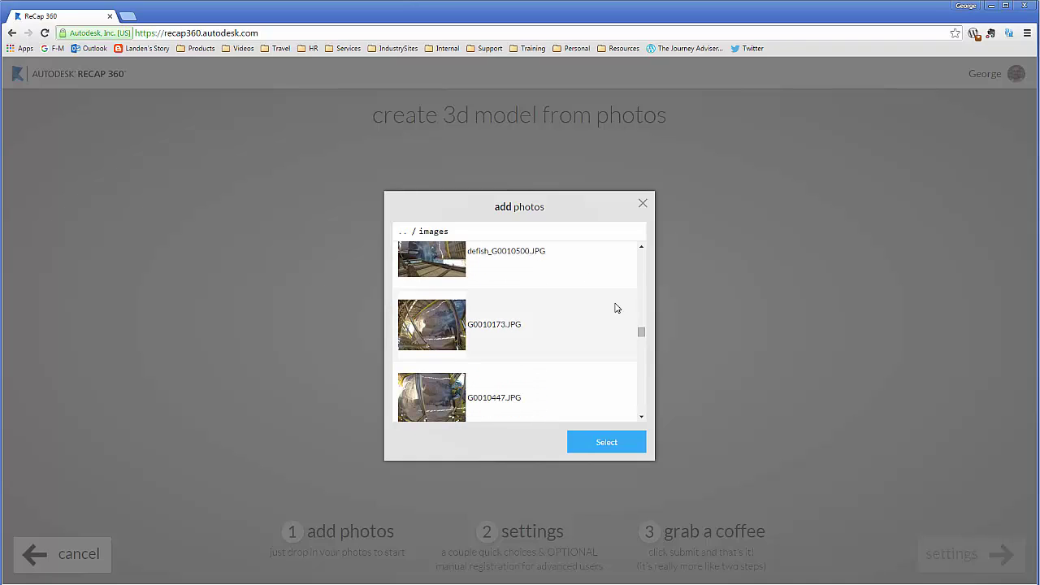
click(508, 255)
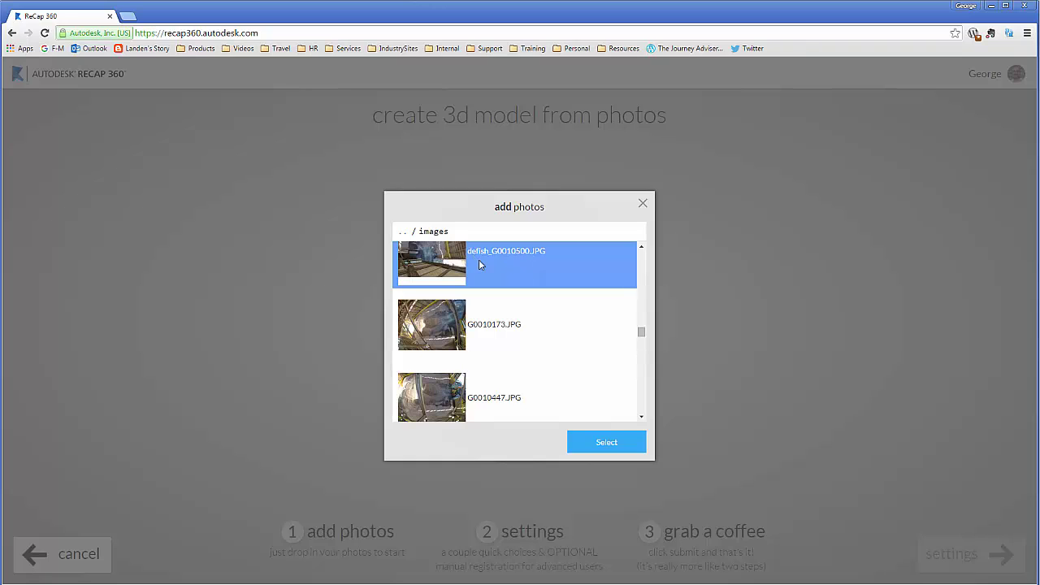
click(609, 444)
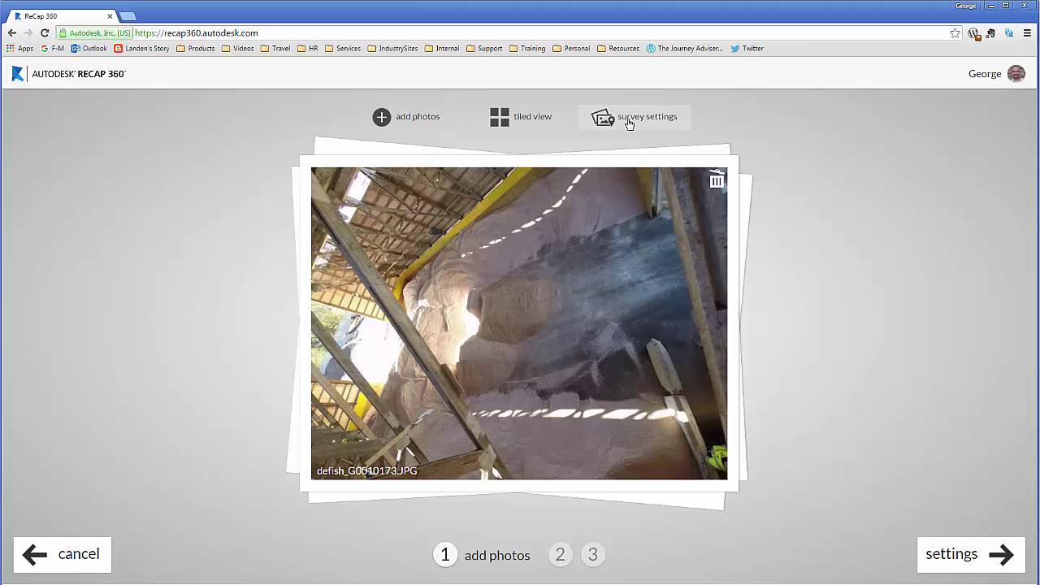
- In manual registration, pick defish_G0010495 as the first photo and scroll thumbnails to G0010500
click(623, 128)
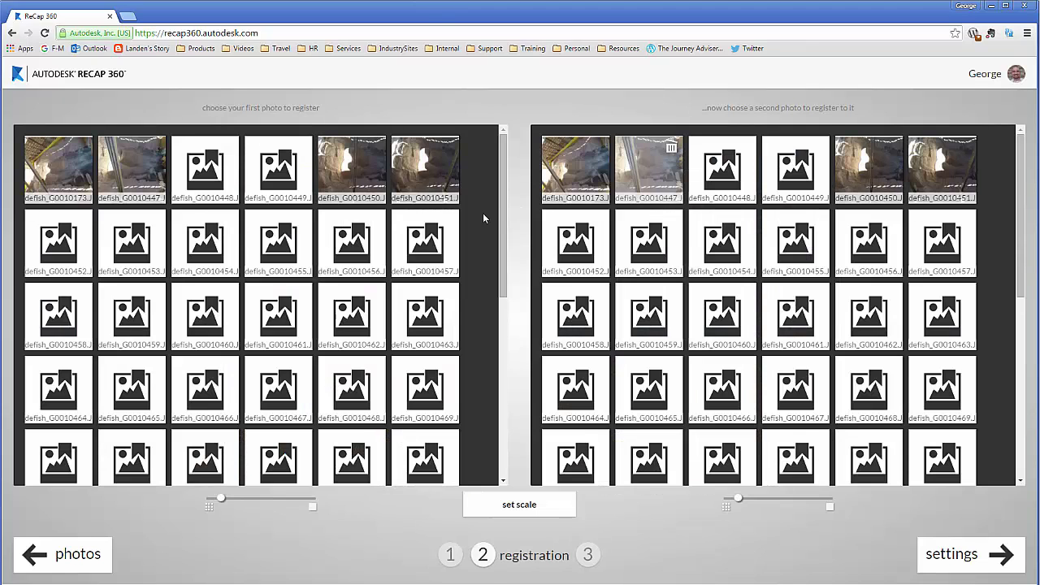
drag(504, 223, 502, 411)
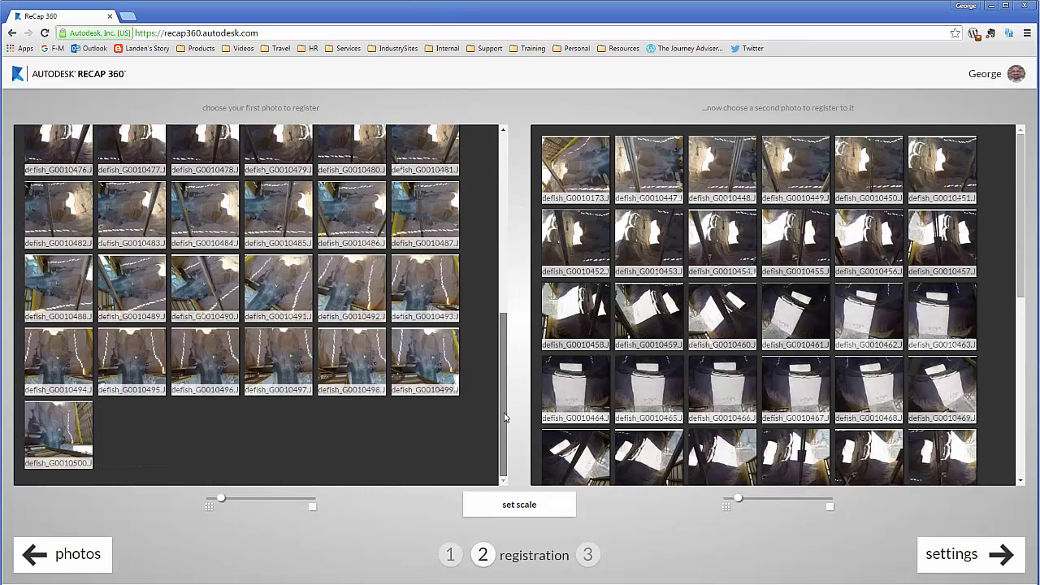
click(132, 366)
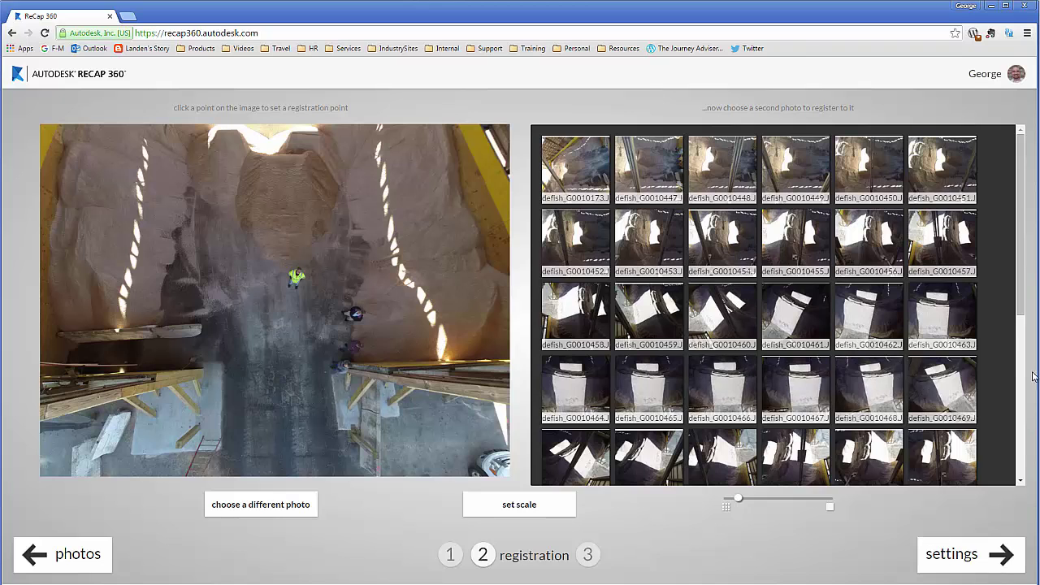
drag(1019, 289, 1019, 465)
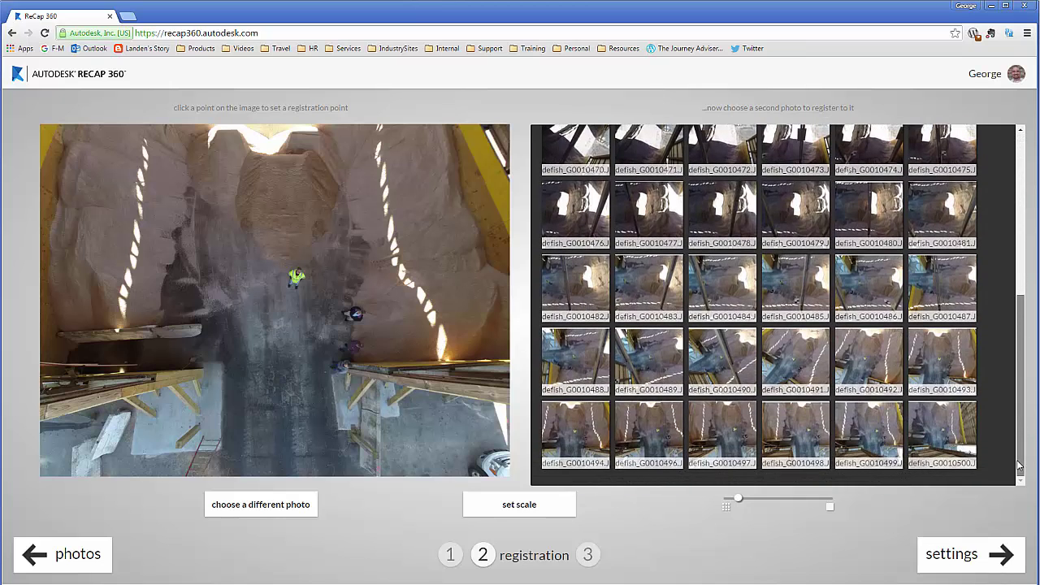
- Load G0010490 as the second photo and place points 1 and 2 on the beam features
click(729, 370)
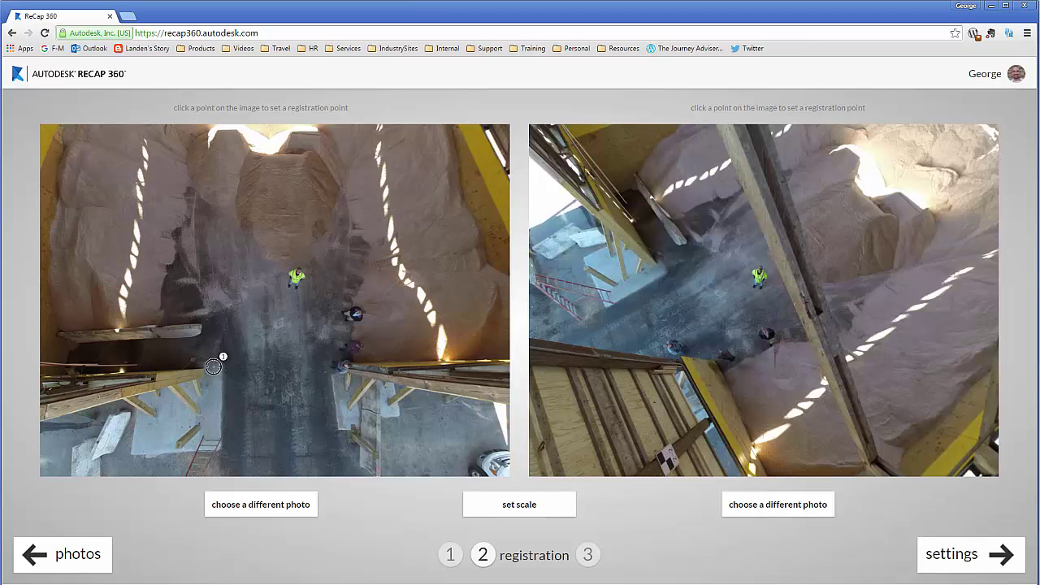
scroll(159, 370, up, 3)
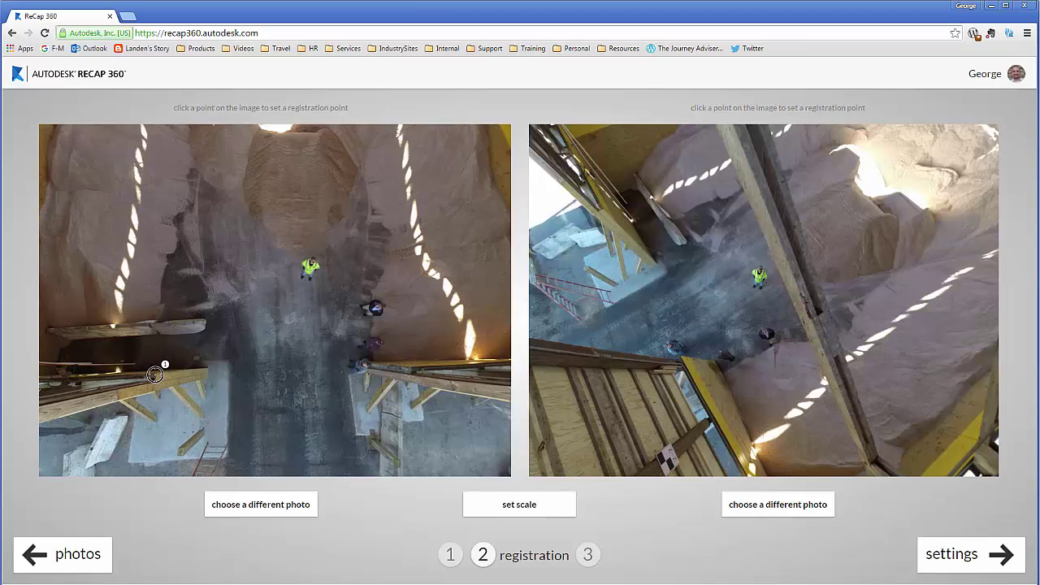
scroll(155, 373, up, 5)
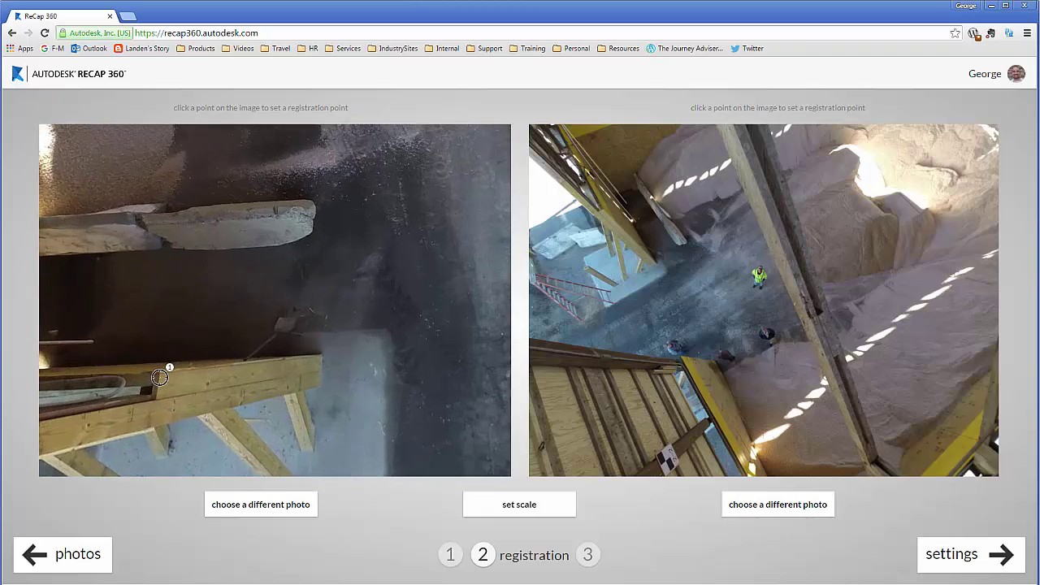
scroll(161, 380, up, 2)
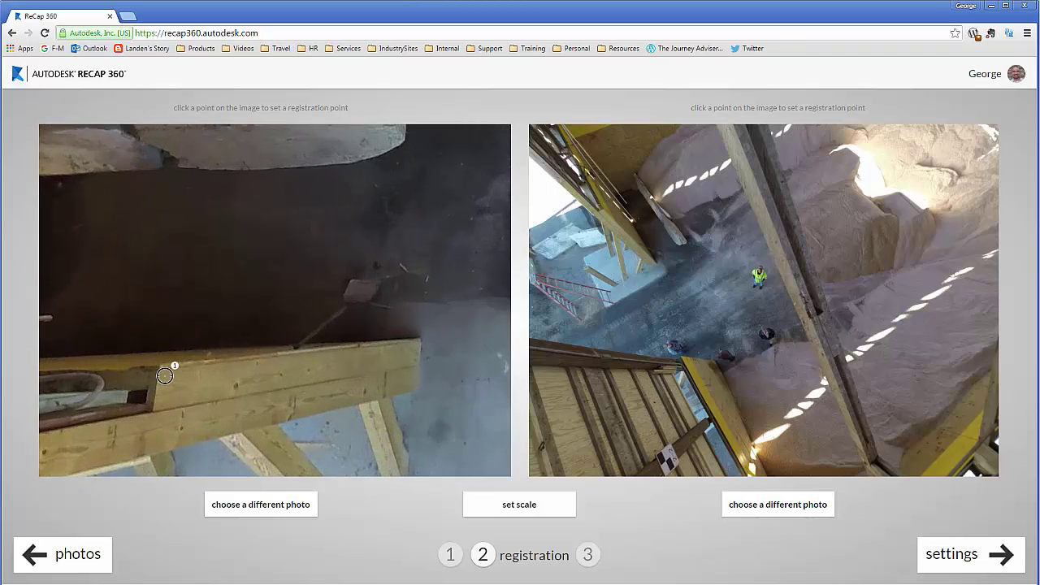
click(158, 365)
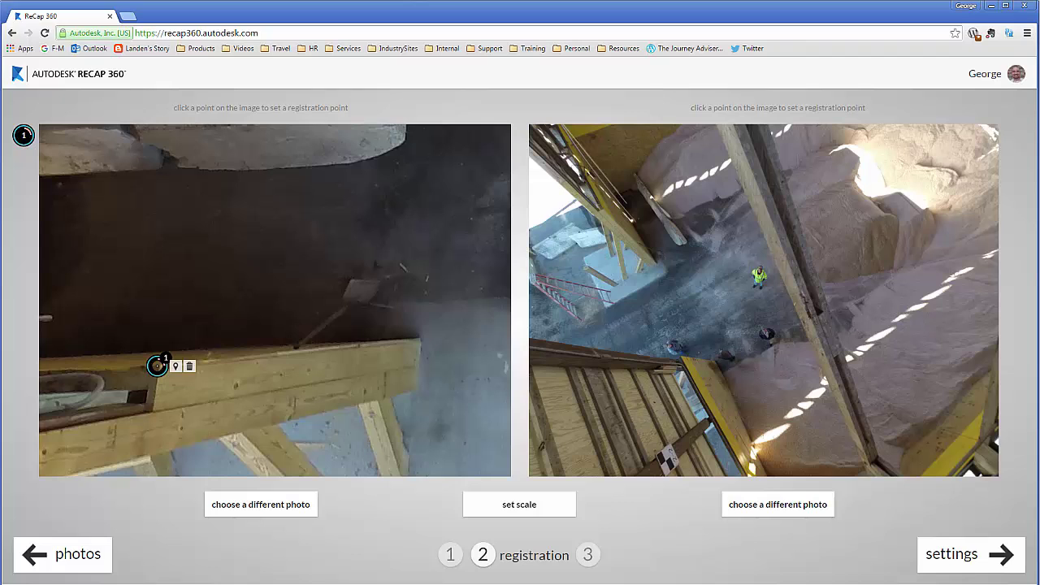
scroll(304, 335, down, 1)
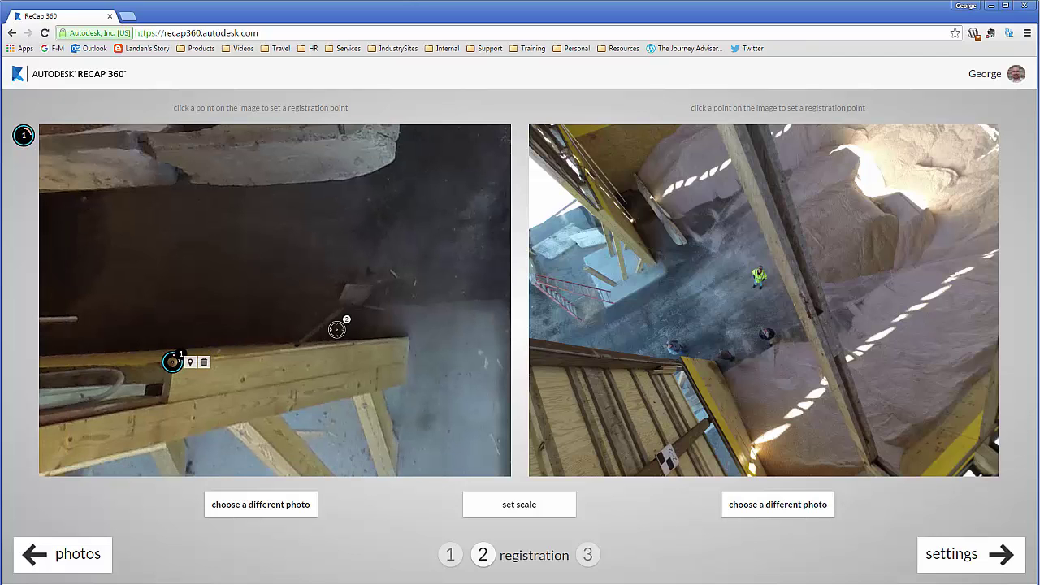
drag(337, 329, 54, 296)
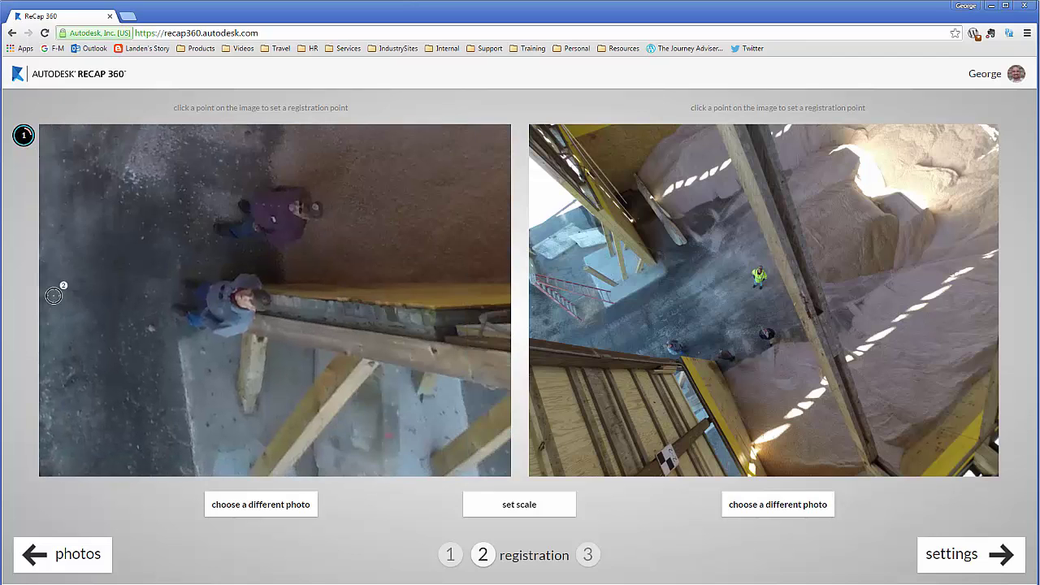
click(398, 305)
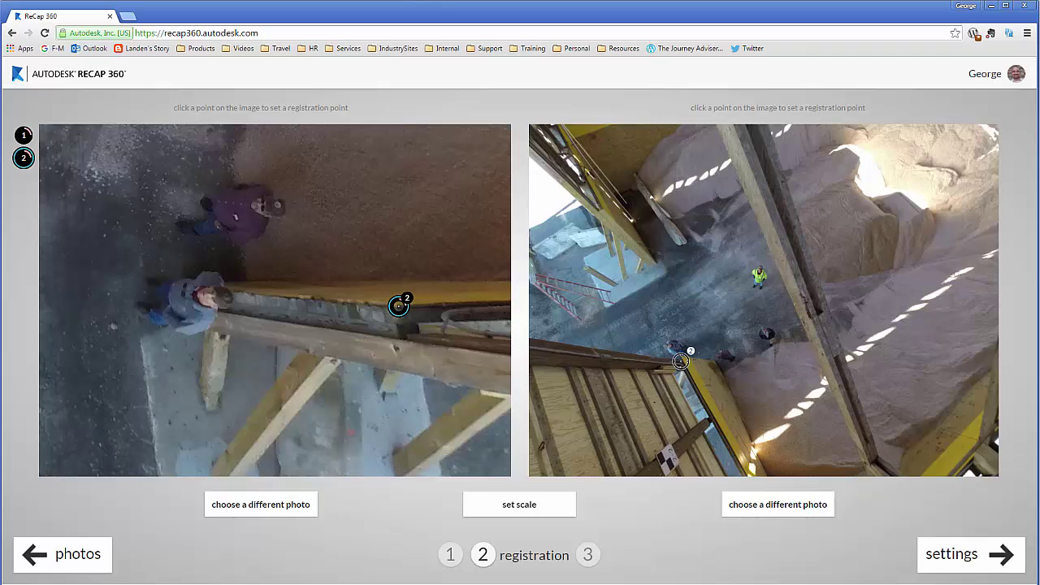
- Mark points 2 and 1 on the matching beam corners in the other photo
scroll(680, 361, up, 5)
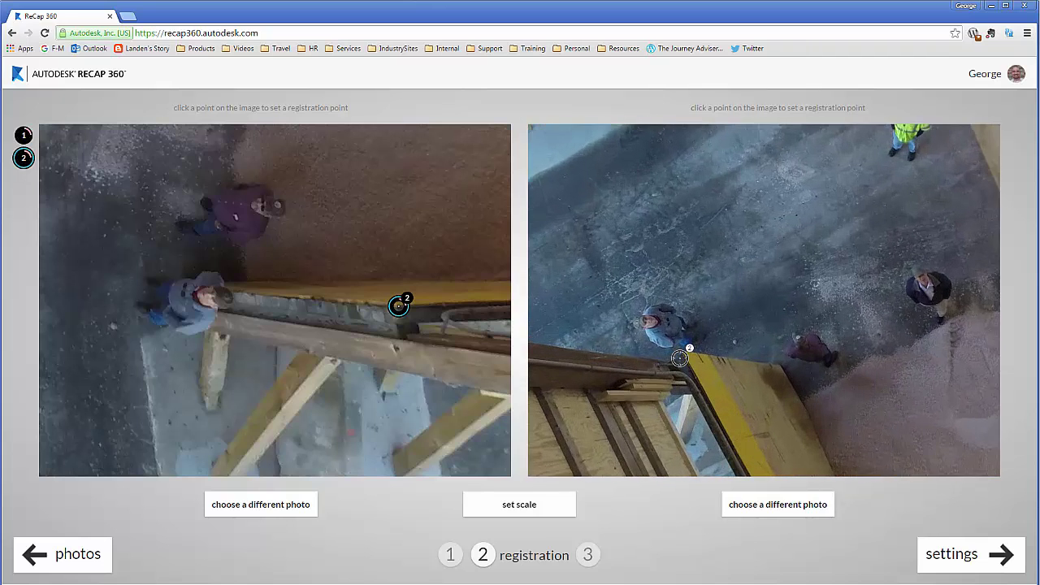
scroll(680, 358, up, 4)
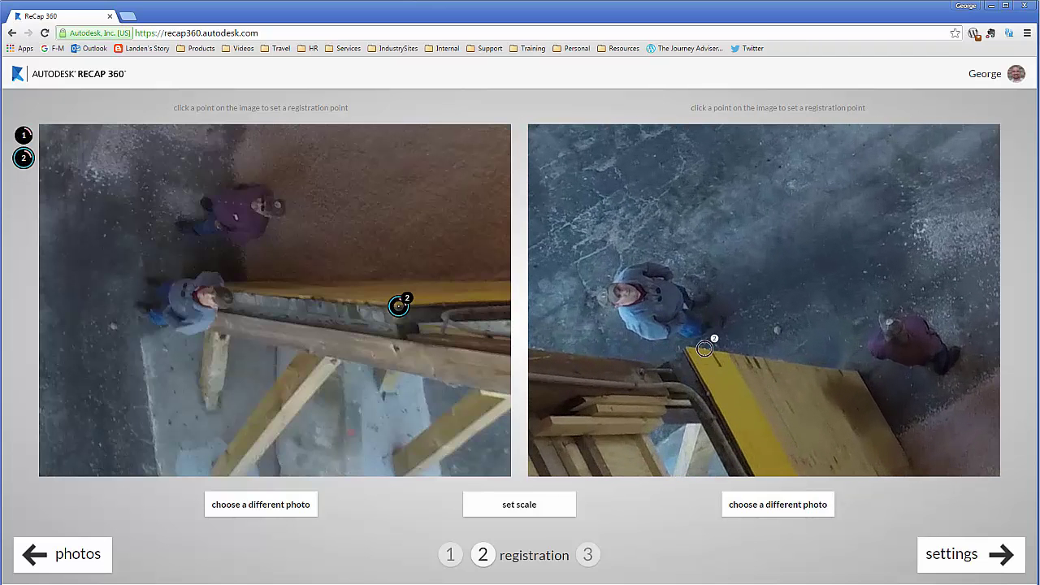
click(686, 349)
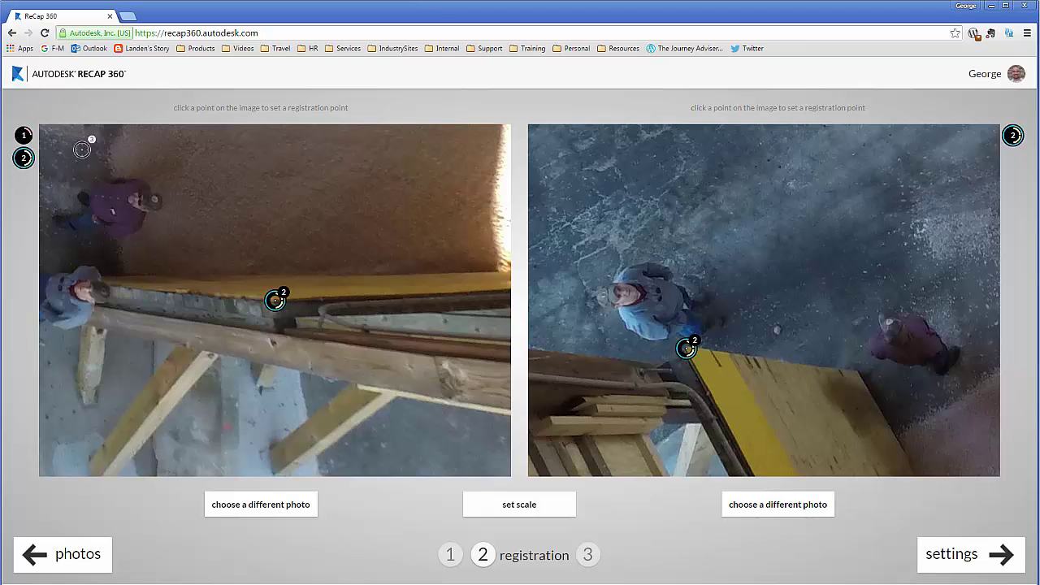
click(24, 136)
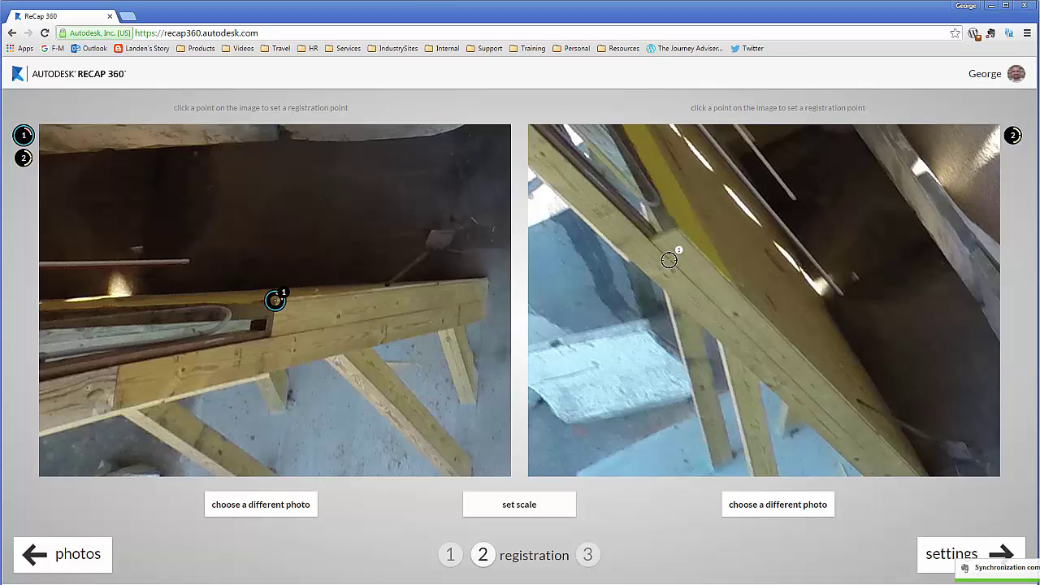
click(679, 229)
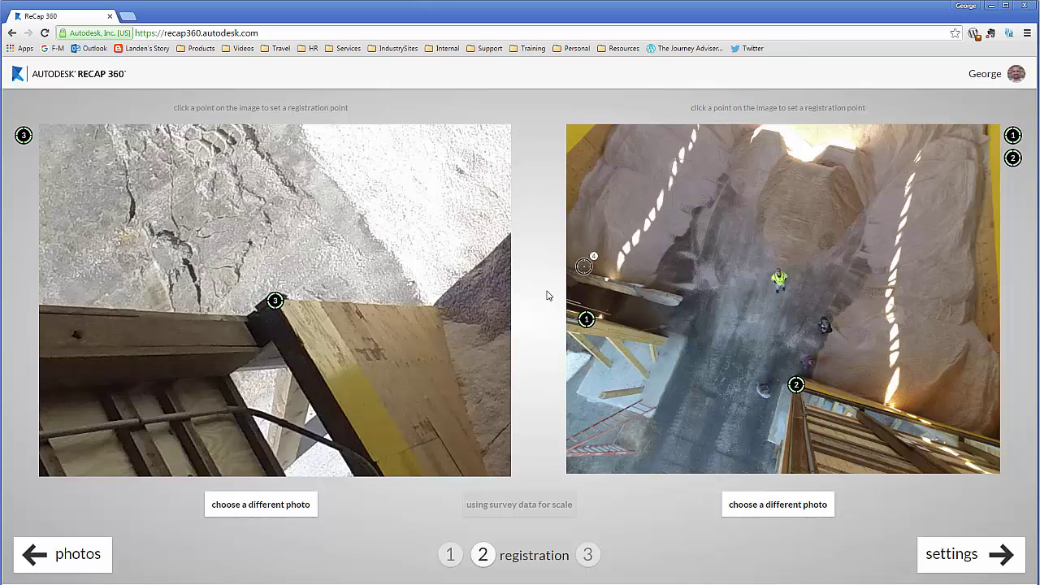
- Select registration point 1, open its survey coordinate entry, and keep the XYZ system
click(586, 320)
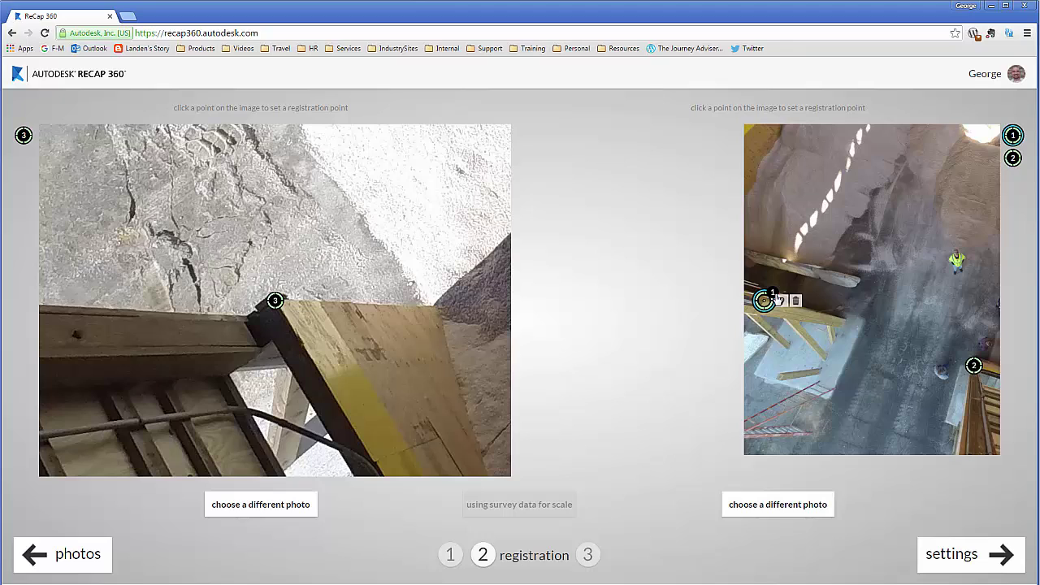
click(764, 299)
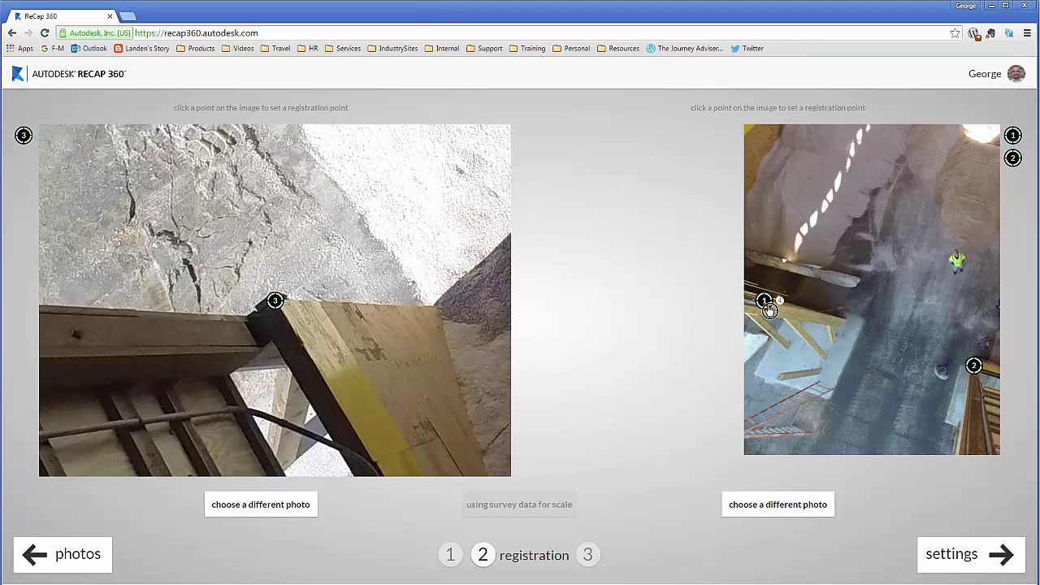
click(781, 302)
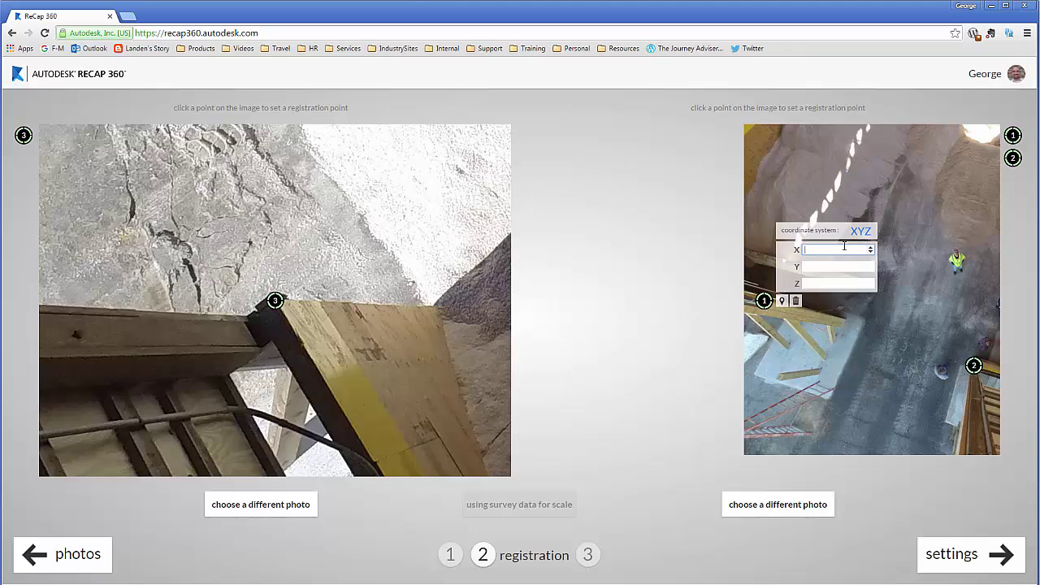
click(862, 230)
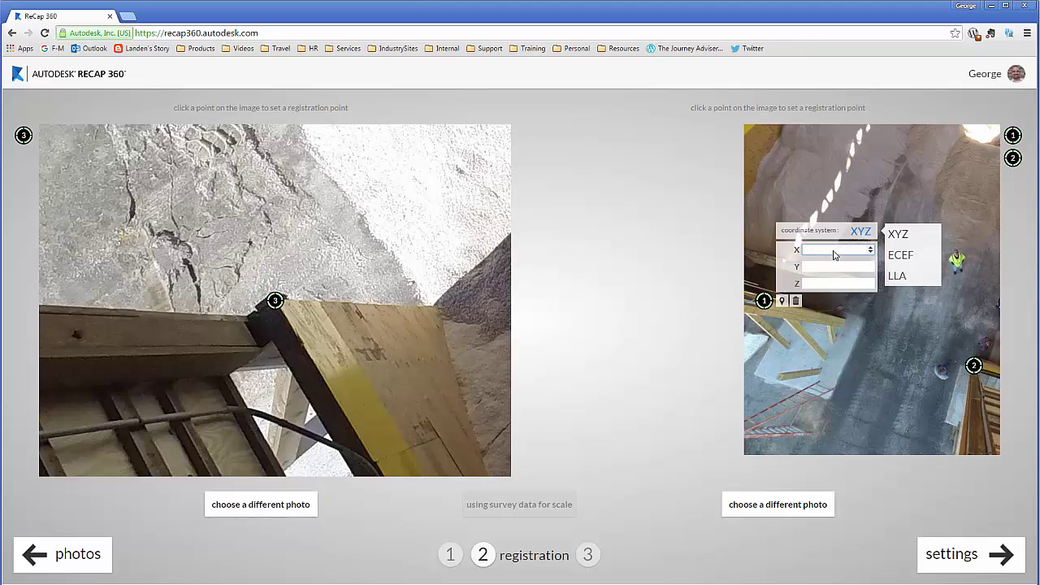
click(834, 253)
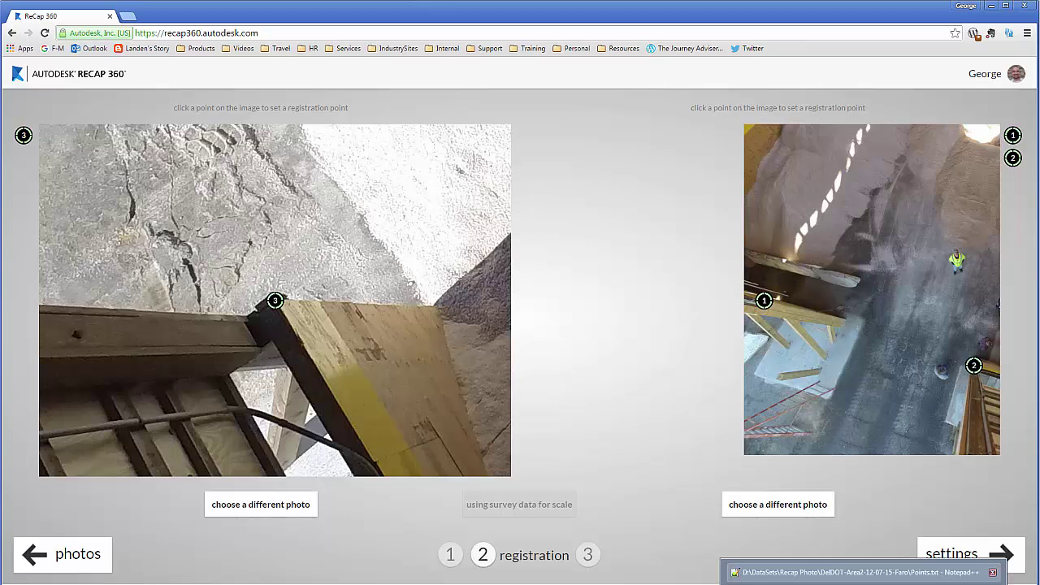
- Copy 2.548 from Points.txt and paste it as point 1's X coordinate
click(844, 572)
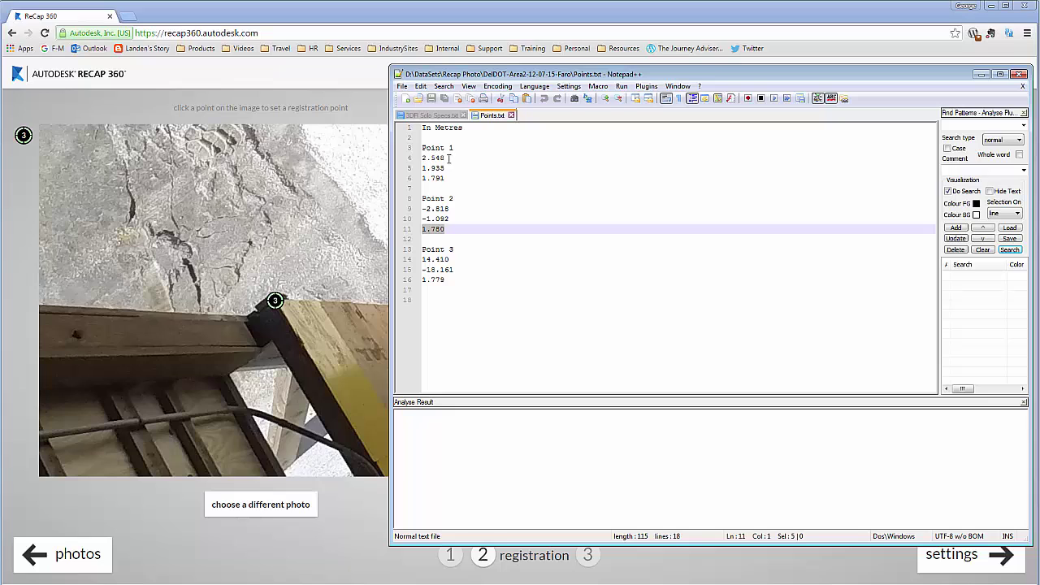
drag(445, 157, 421, 158)
key(ctrl+c)
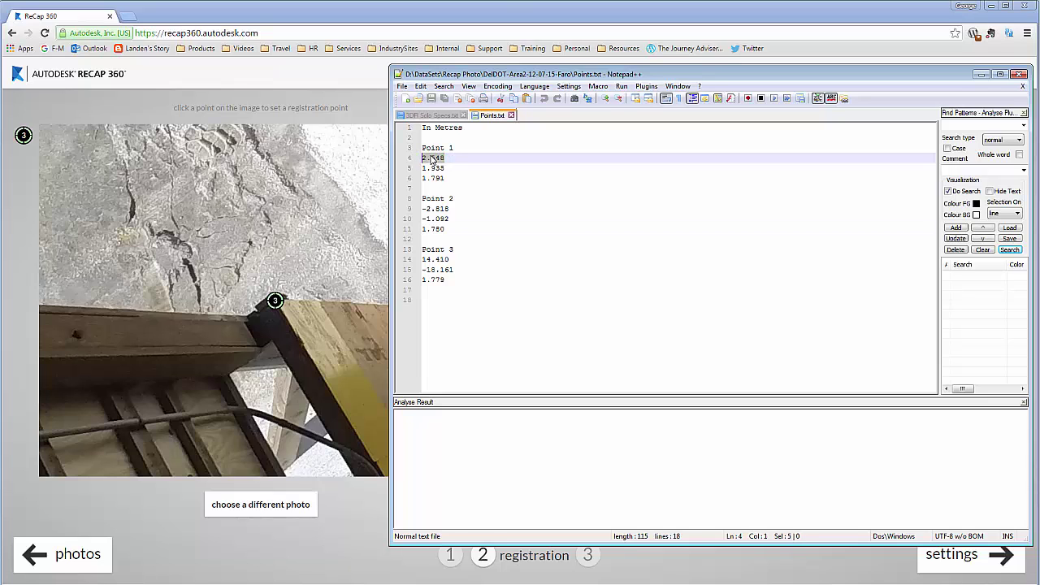
click(518, 4)
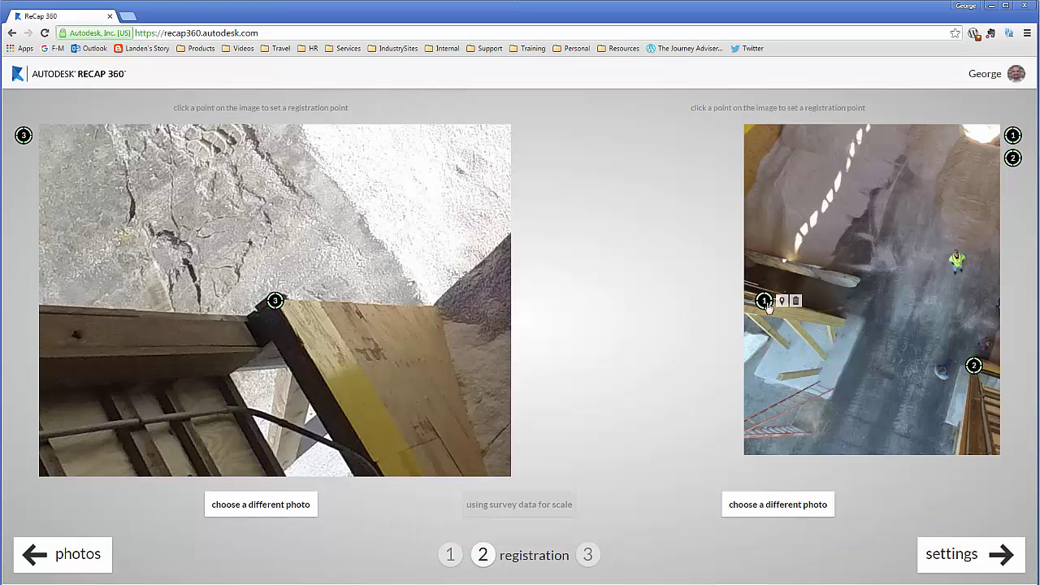
click(782, 300)
key(ctrl+v)
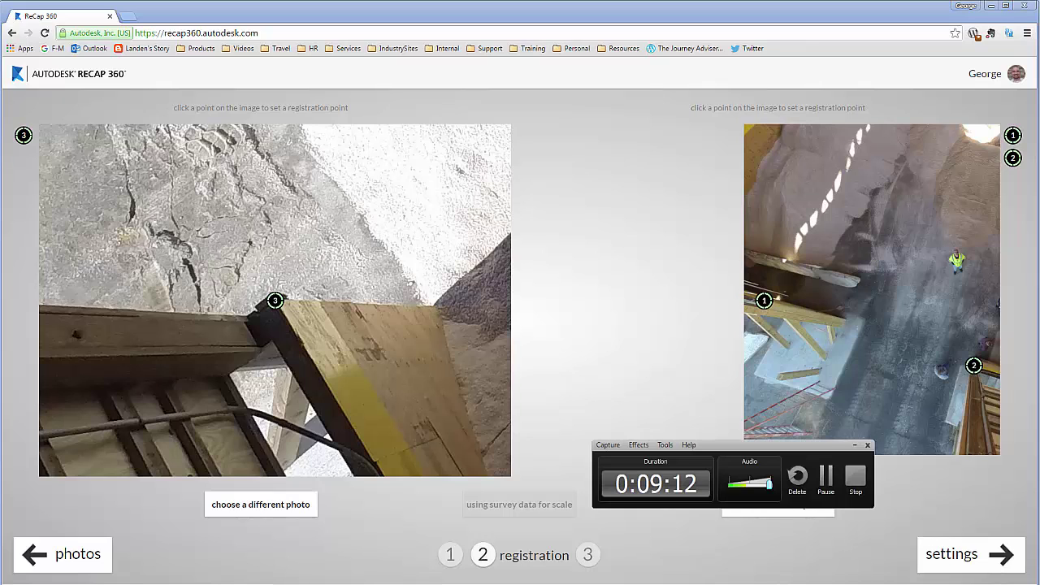
- Copy 1.935 from Points.txt and paste it as point 1's Y coordinate
key(alt+Tab)
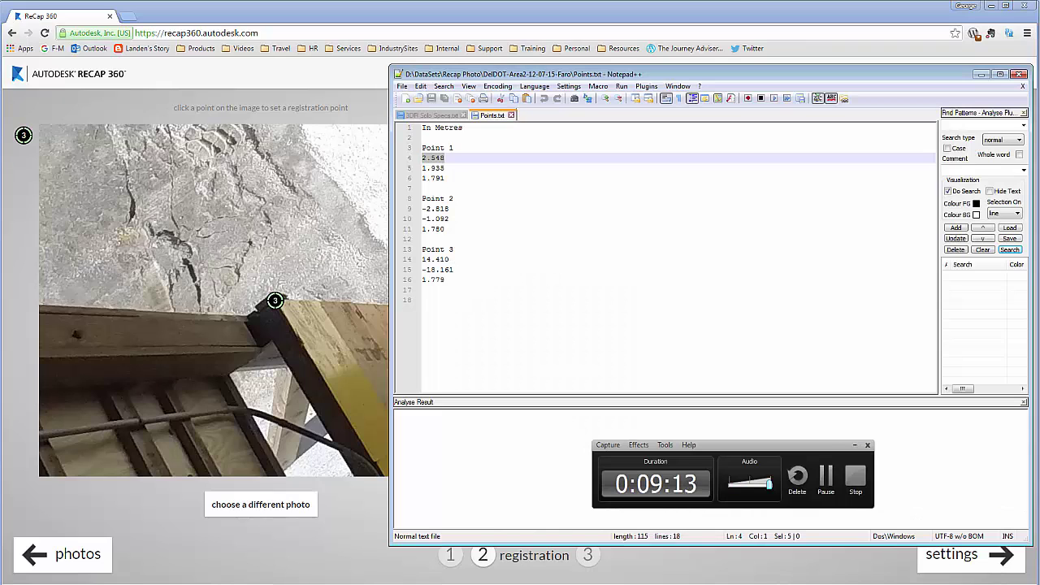
click(854, 444)
drag(453, 169, 390, 167)
key(ctrl+c)
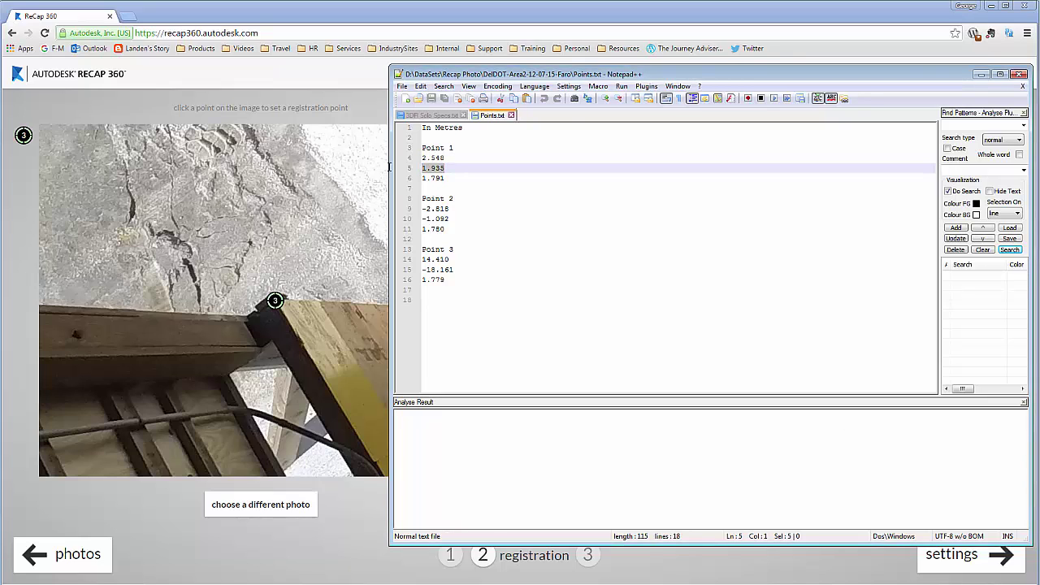
click(520, 20)
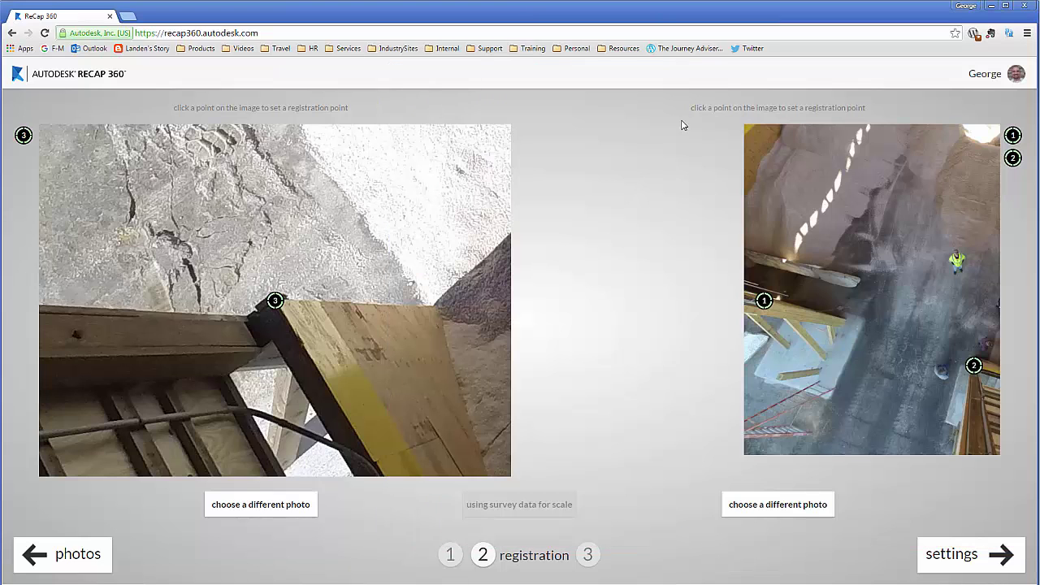
click(780, 302)
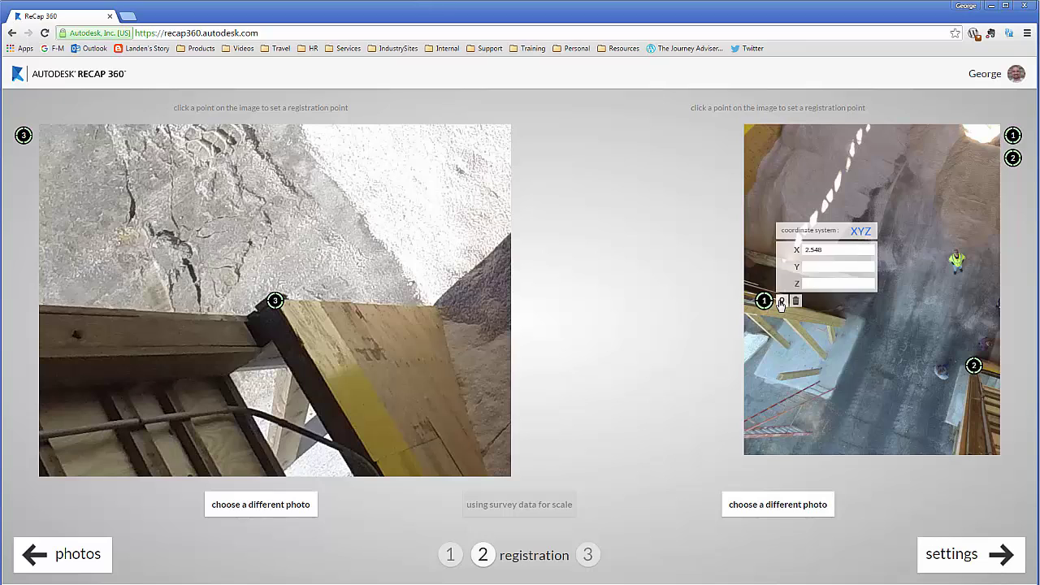
click(814, 266)
key(ctrl+v)
- Copy 1.791 from Points.txt, paste it as point 1's Z coordinate, and confirm
click(815, 283)
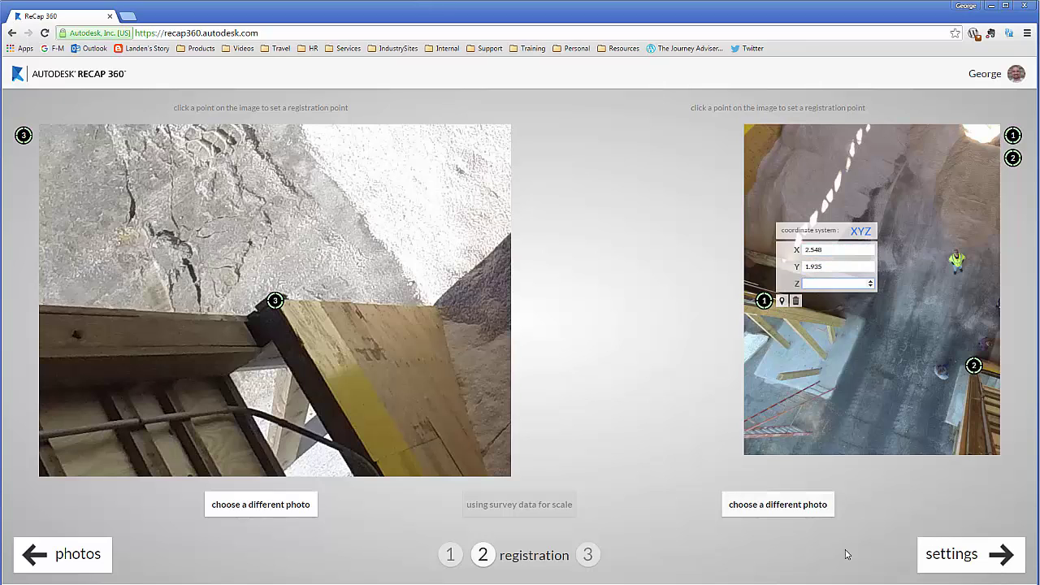
key(alt+Tab)
drag(454, 183, 422, 180)
key(ctrl+c)
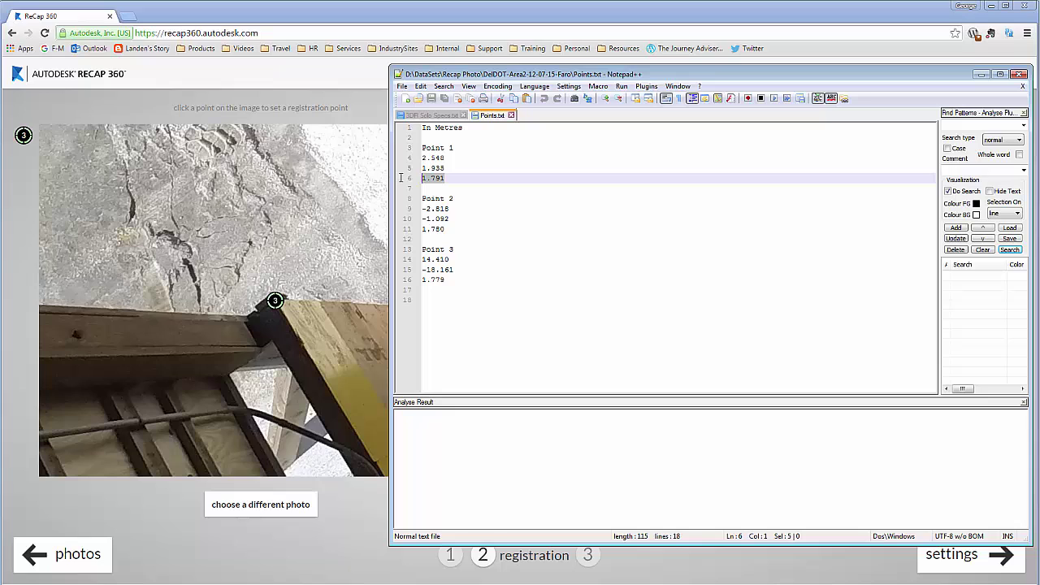
key(alt+Tab)
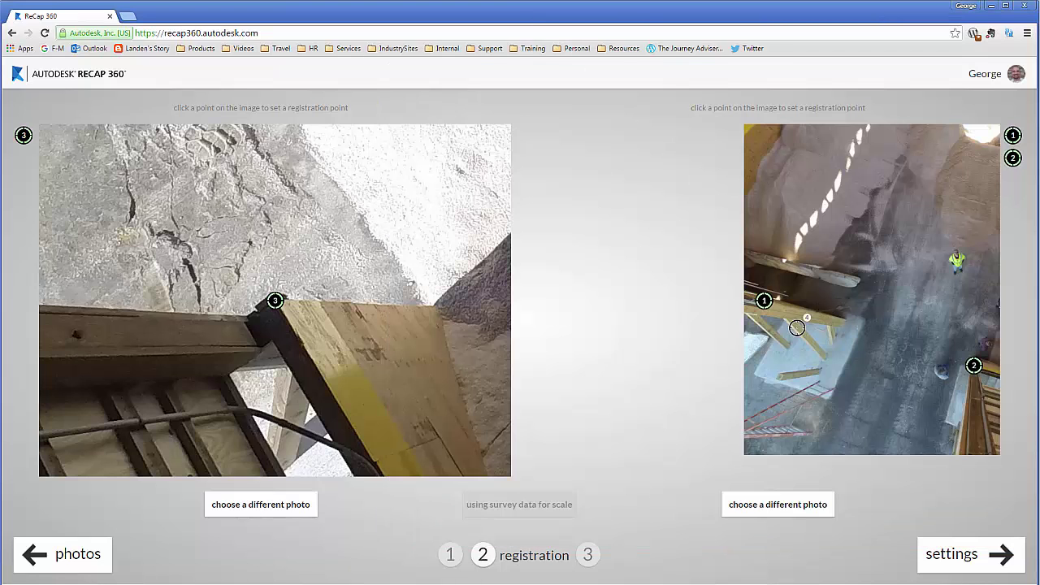
click(781, 301)
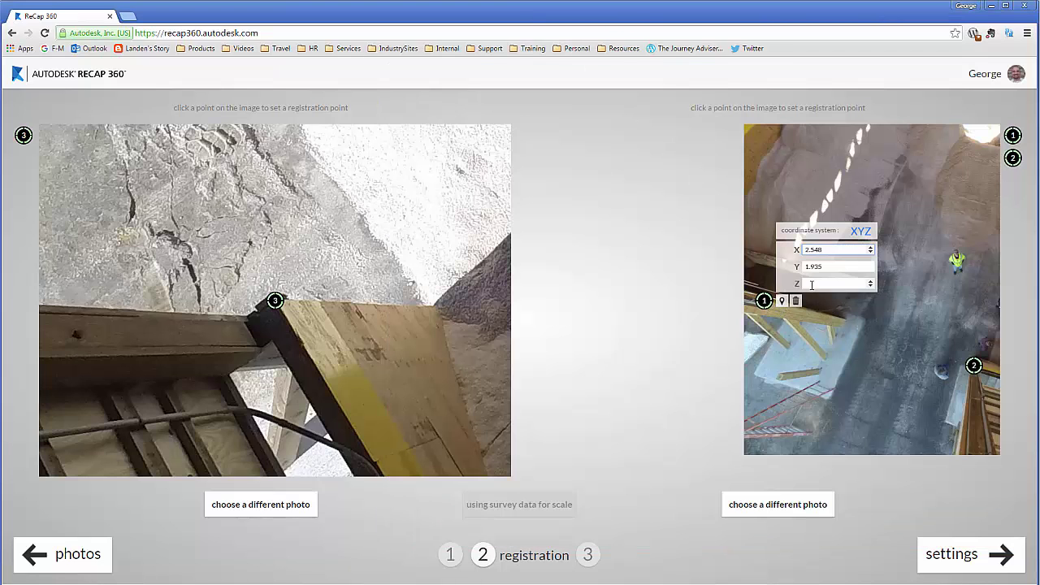
key(Tab)
key(Tab)
key(ctrl+v)
key(Return)
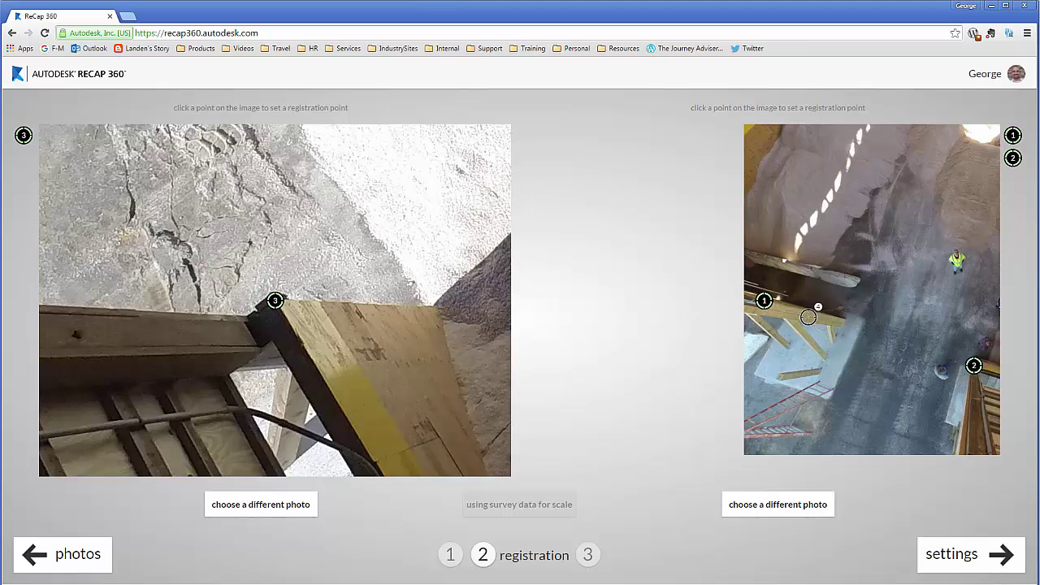
click(975, 367)
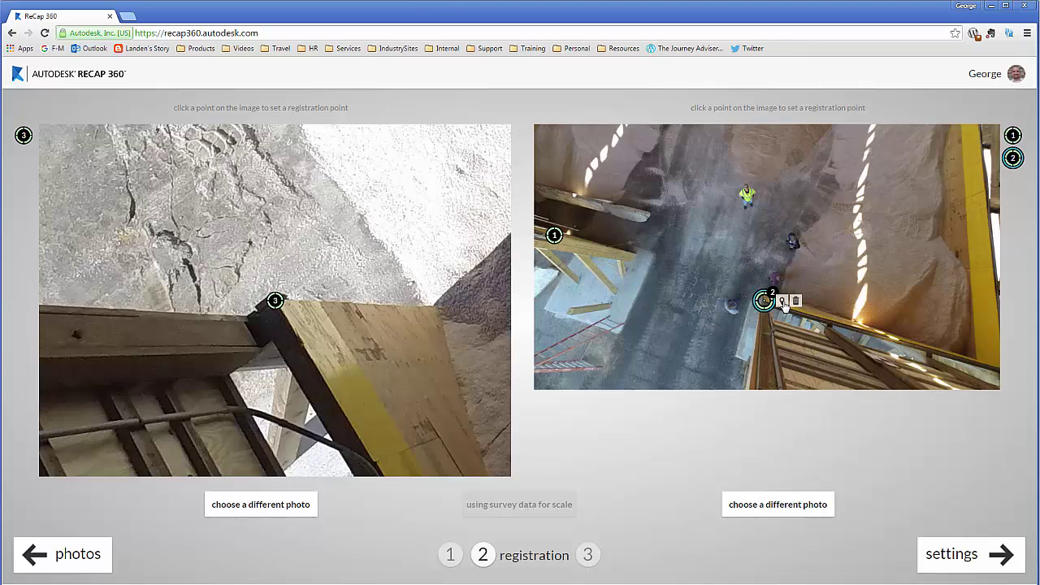
click(781, 302)
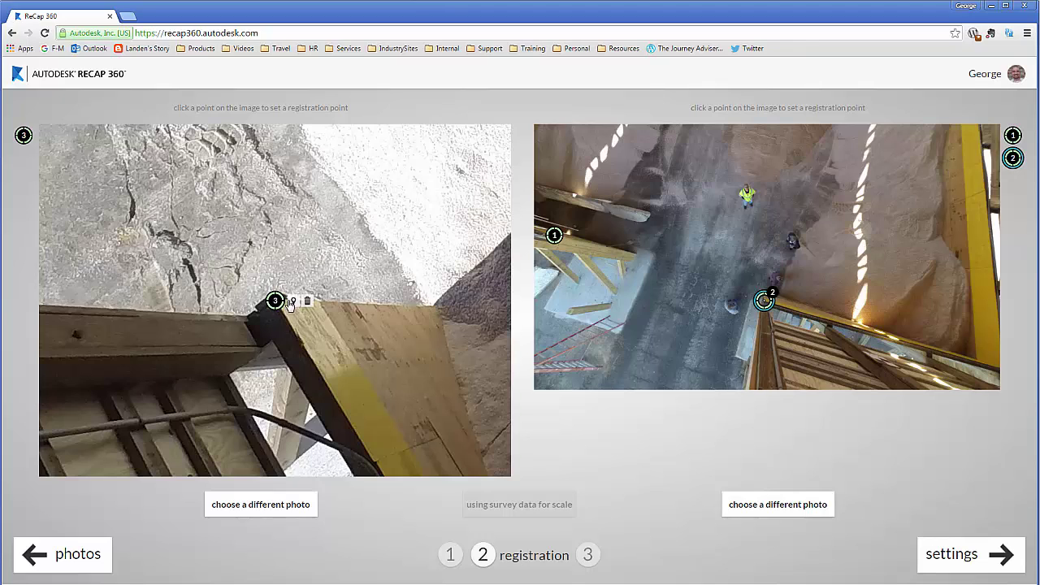
click(294, 302)
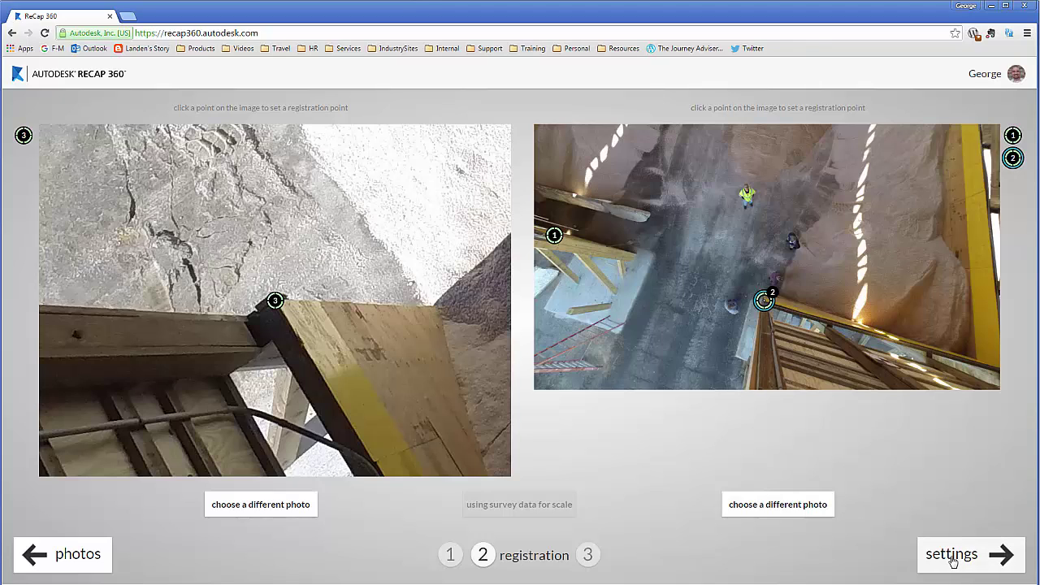
- Name the project 'Salt Shed', choose Ultra quality, and add RCS to the output formats
click(952, 561)
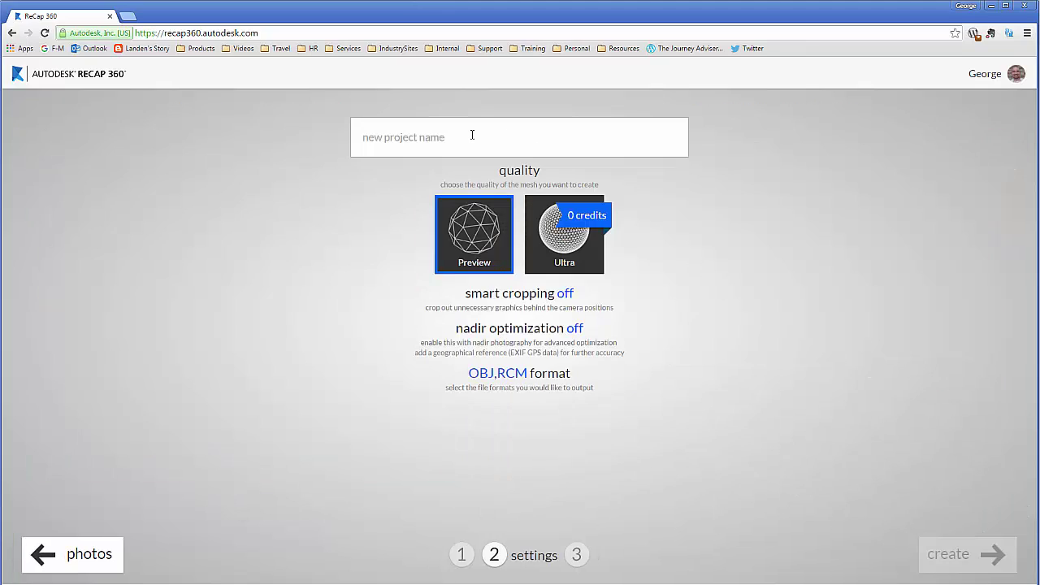
click(471, 134)
text(Sal)
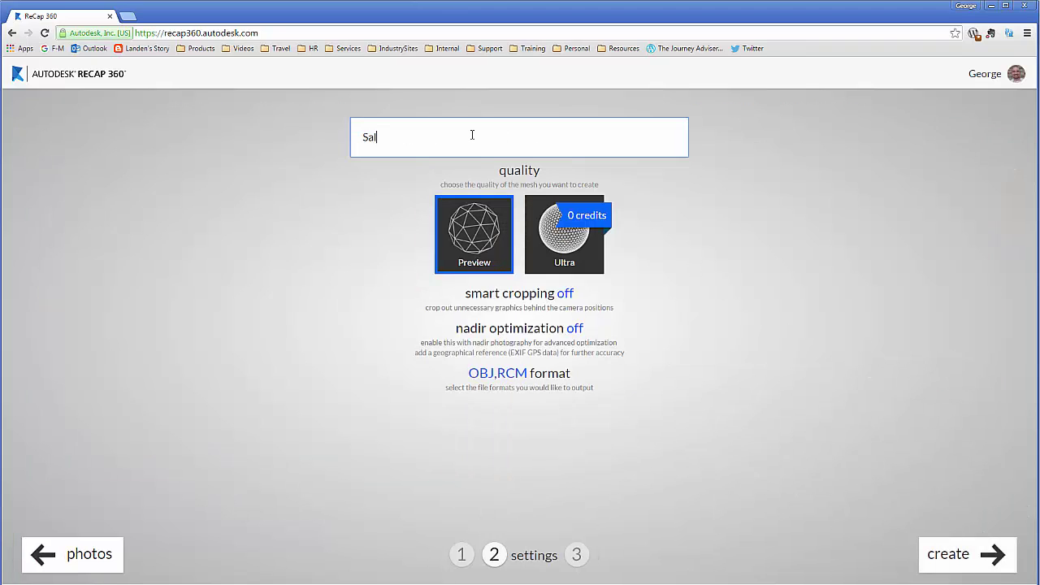
text(t Shed)
click(561, 249)
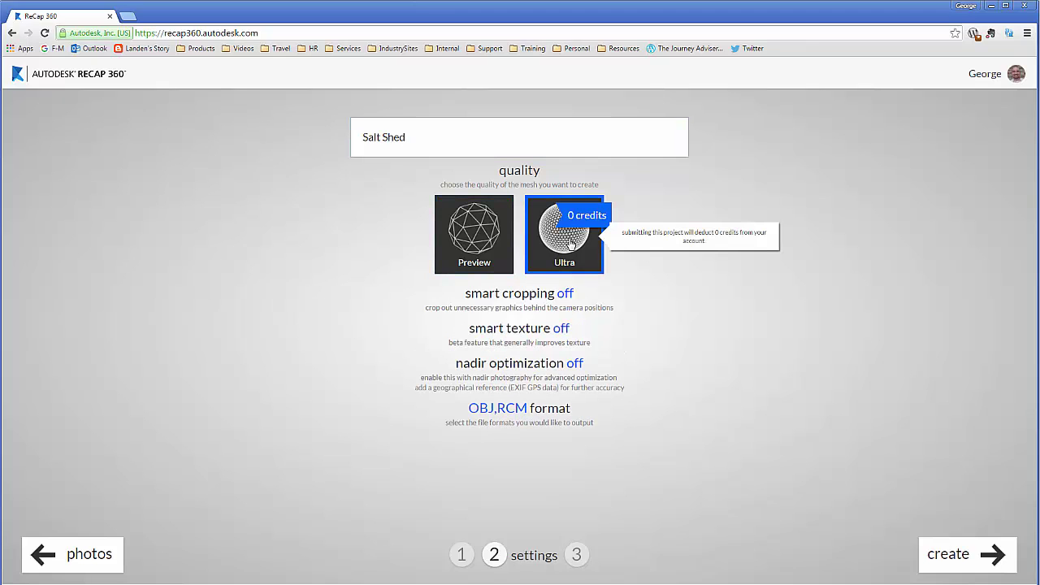
click(540, 410)
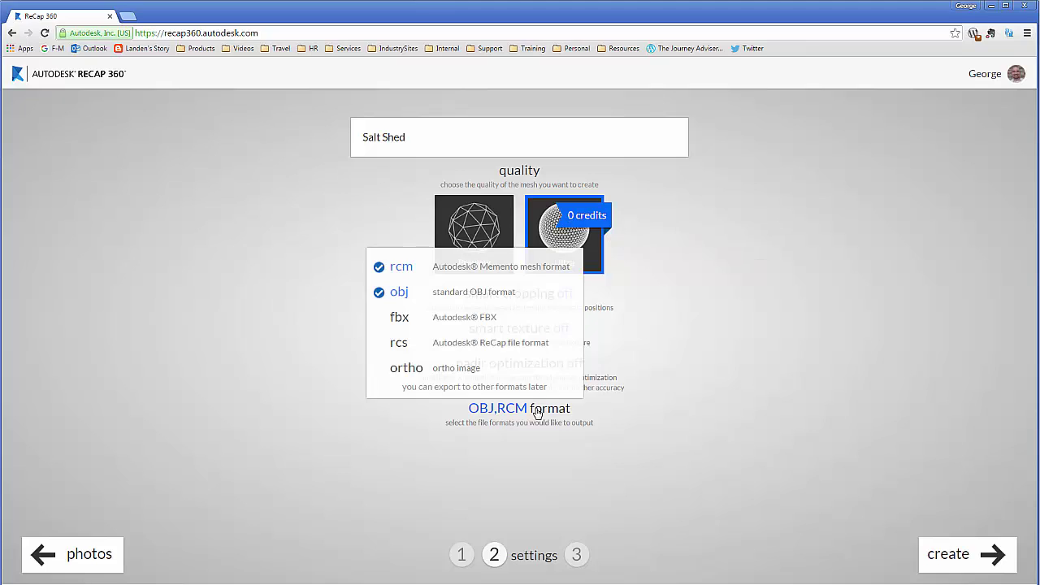
click(400, 344)
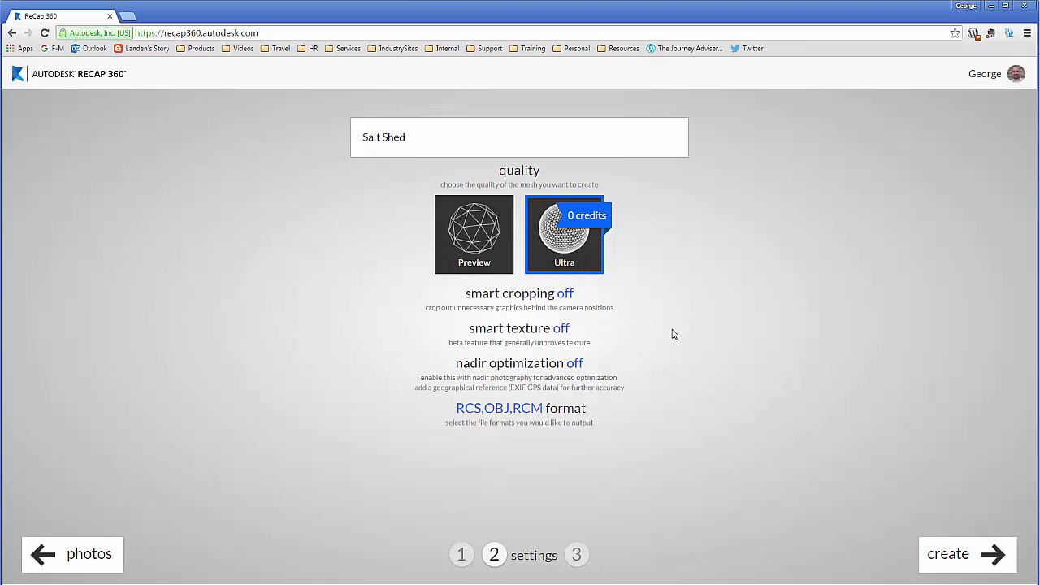
click(561, 294)
- Create the Salt Shed project, sending it to processing in the gallery
click(956, 553)
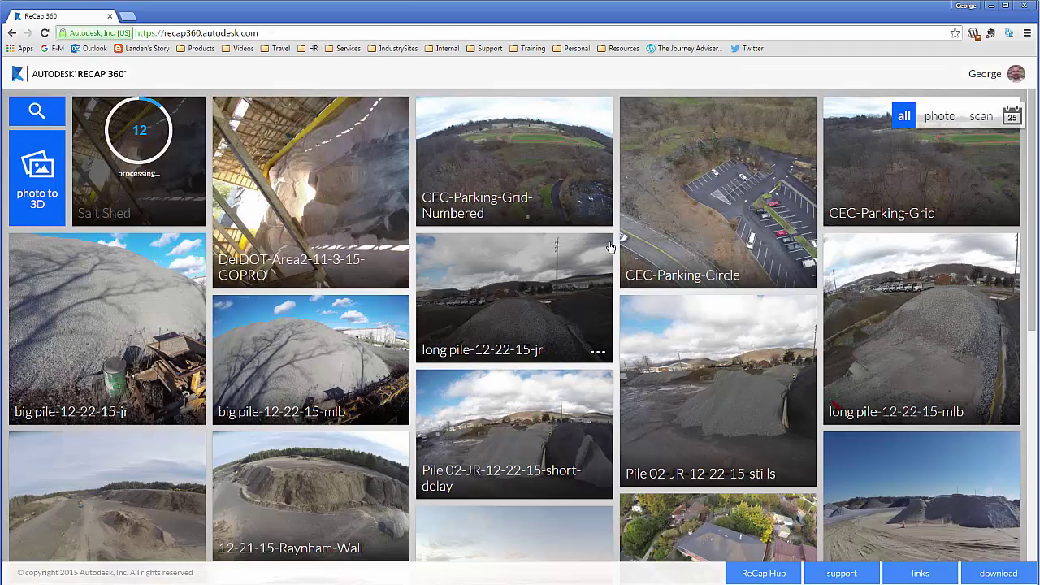